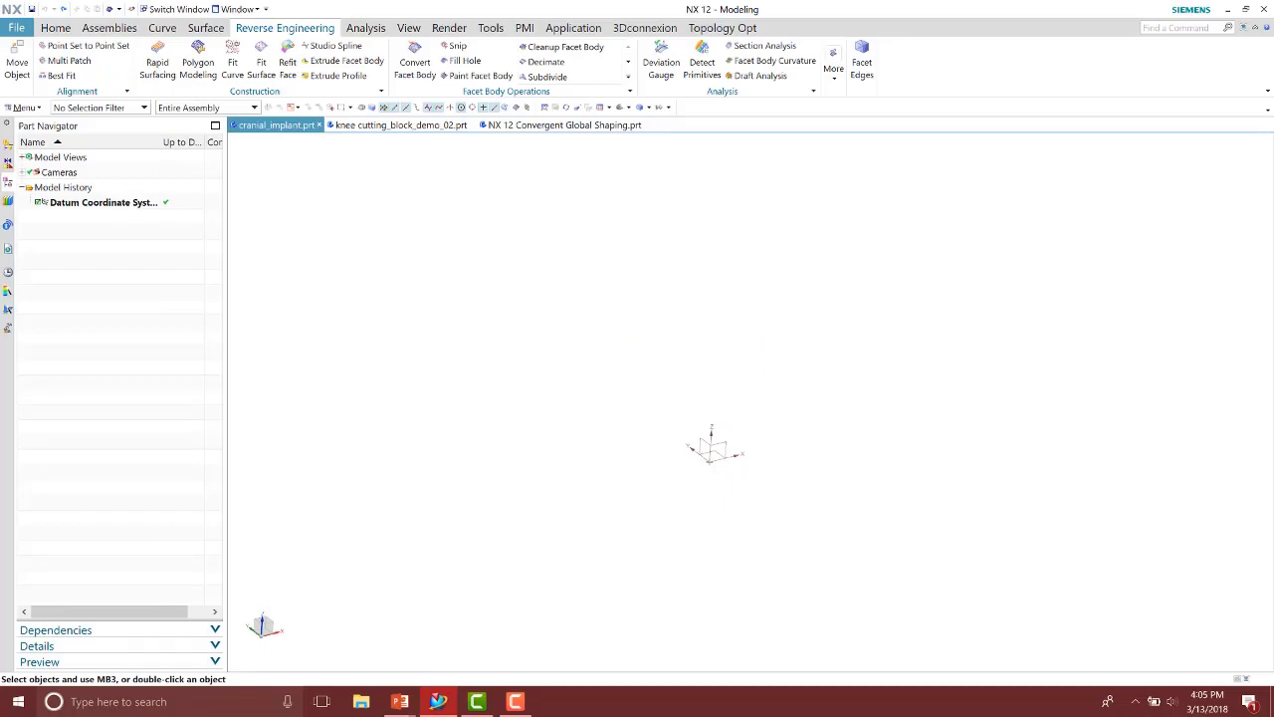
- Import skull.stl through the STL importer with the facet body output type set to NX
left_click(17, 28)
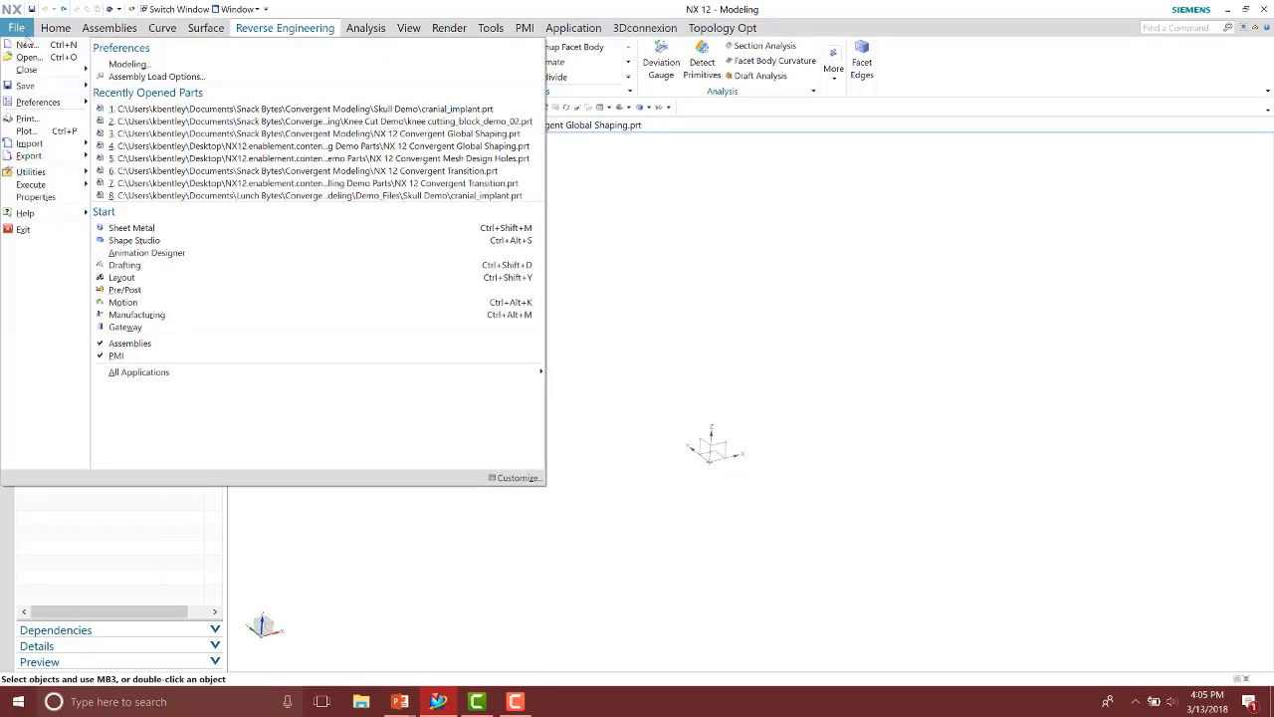
mouse_move(56, 147)
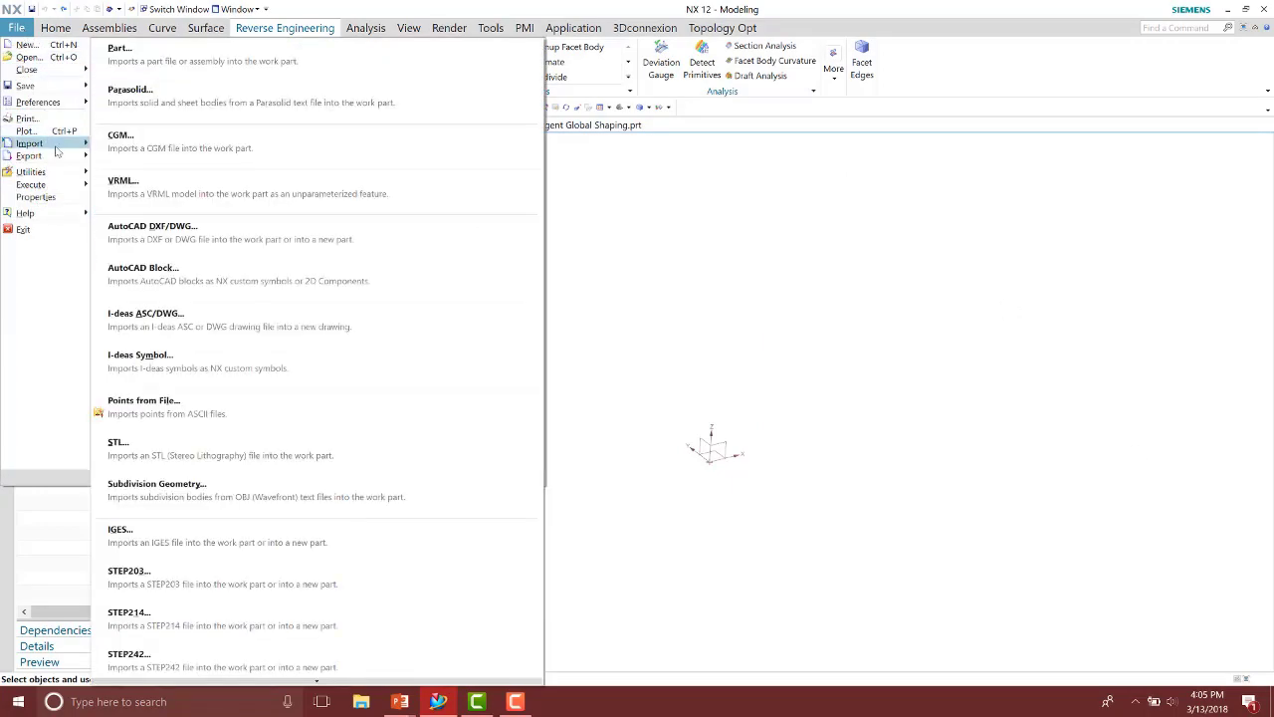
left_click(264, 457)
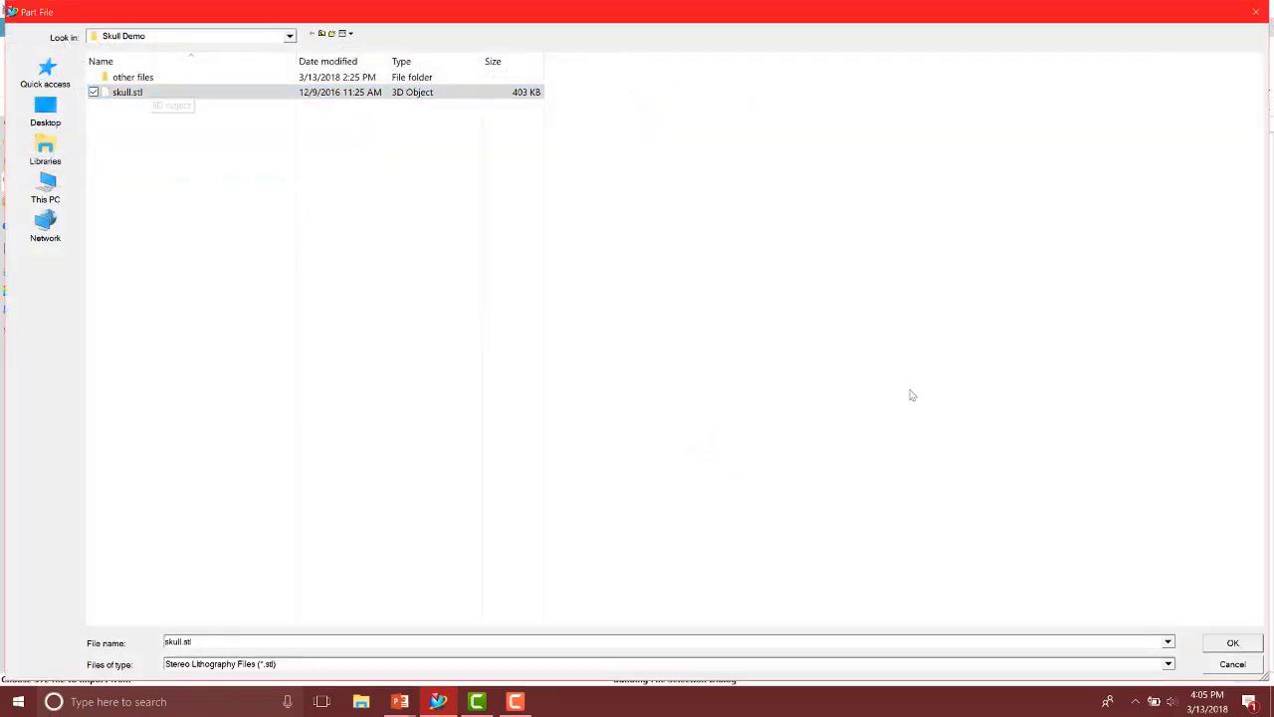
left_click(1234, 643)
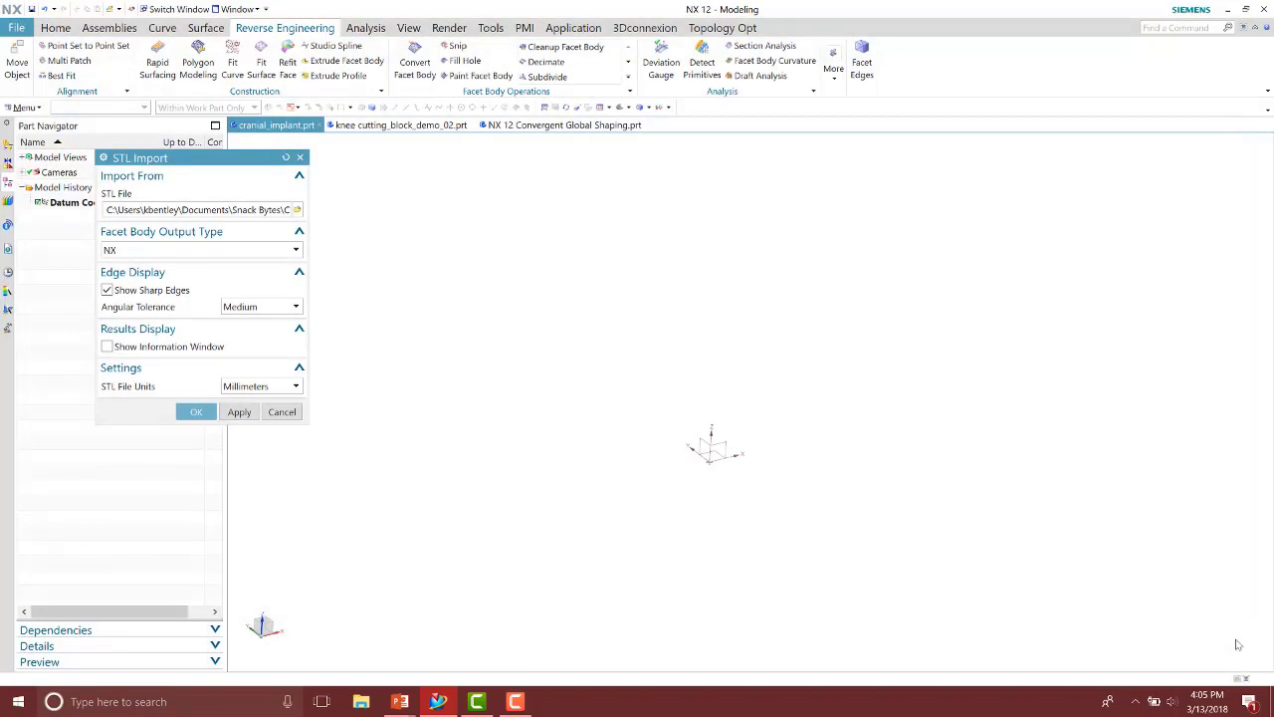
left_click(191, 253)
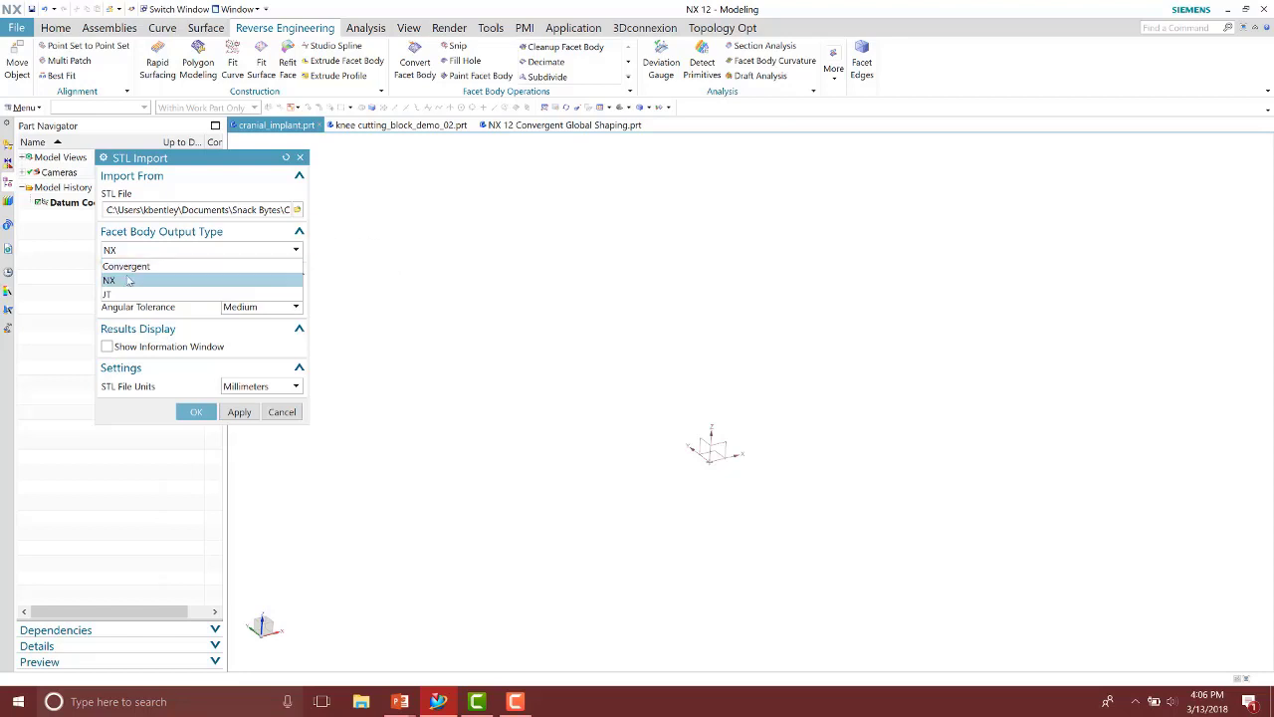
left_click(189, 279)
- Complete the skull import and locate its Facet Body under Non-timestamp Geometry in the Part Navigator
left_click(196, 411)
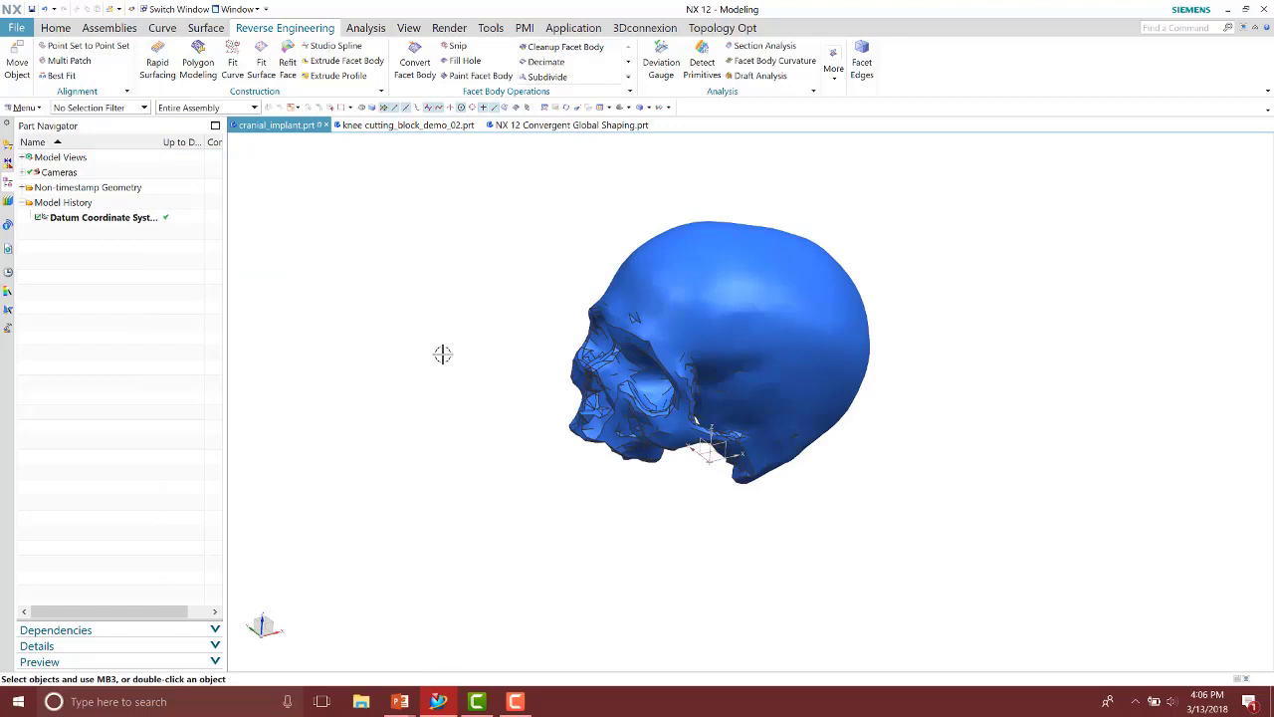
left_click(23, 187)
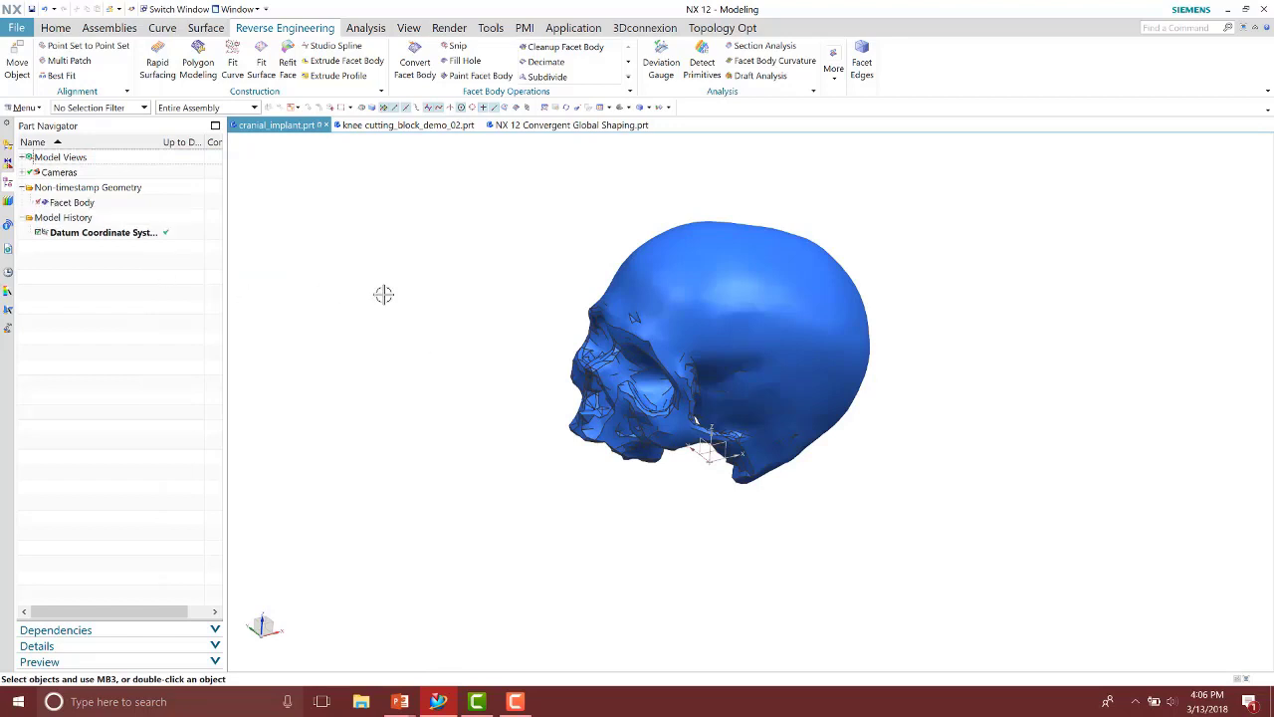
left_click(95, 203)
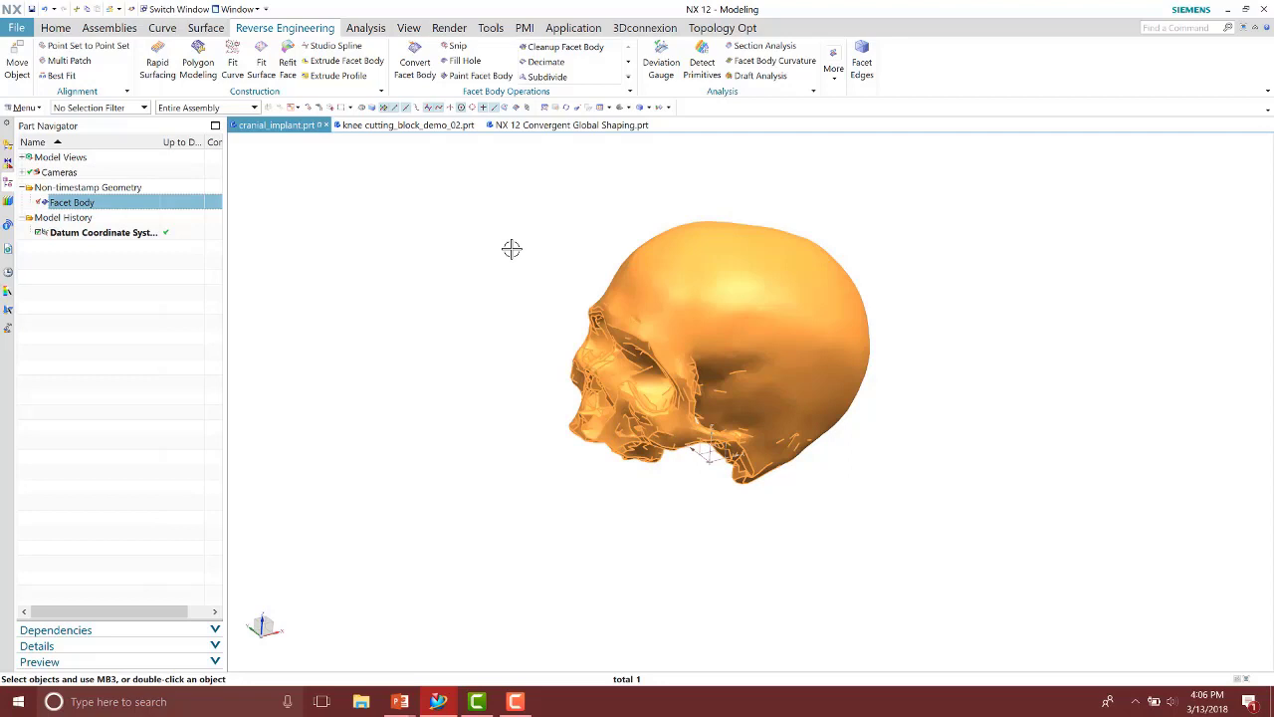
key("Escape")
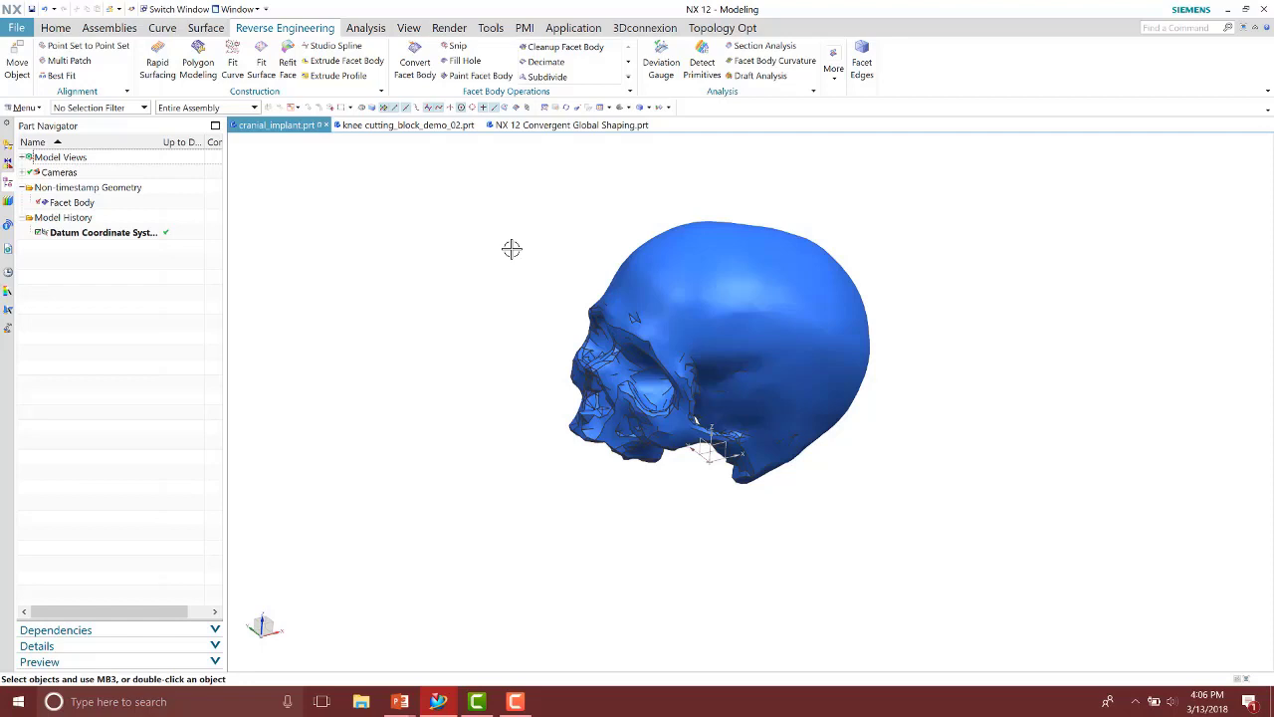
- Convert the skull facet body into Convergent Body (2) with Convert Facet Body
left_click(415, 62)
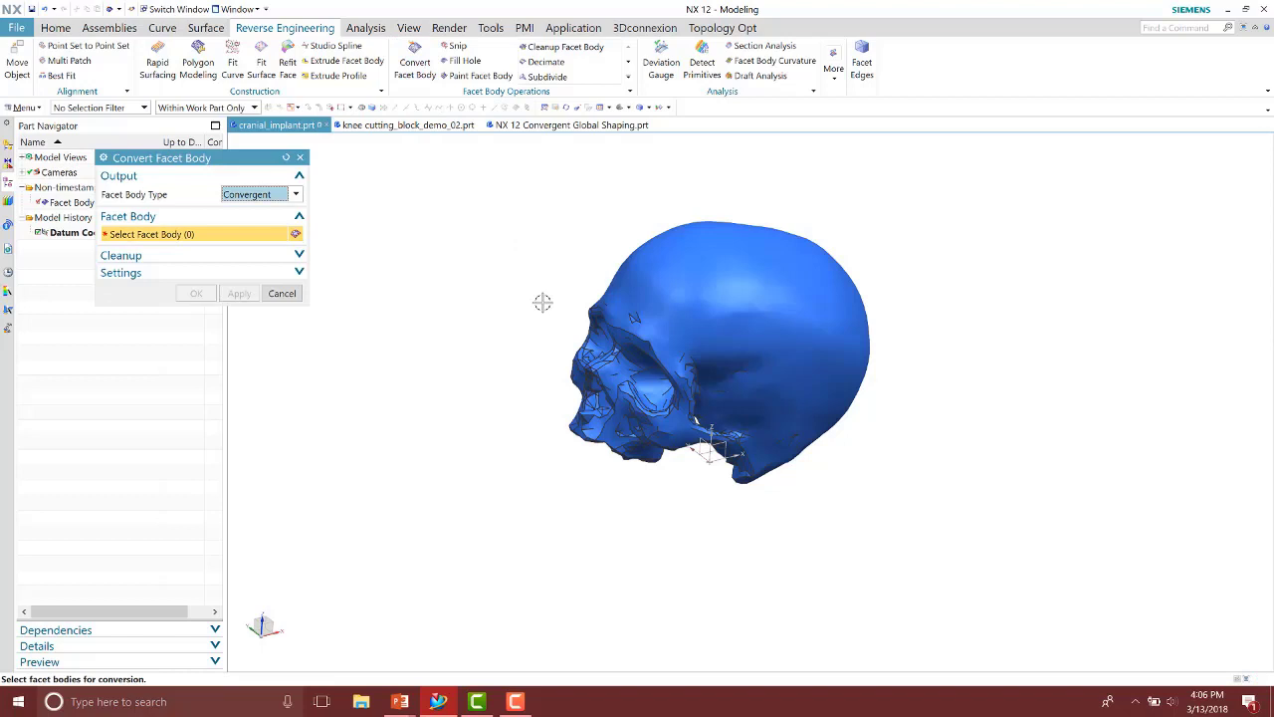
left_click(720, 302)
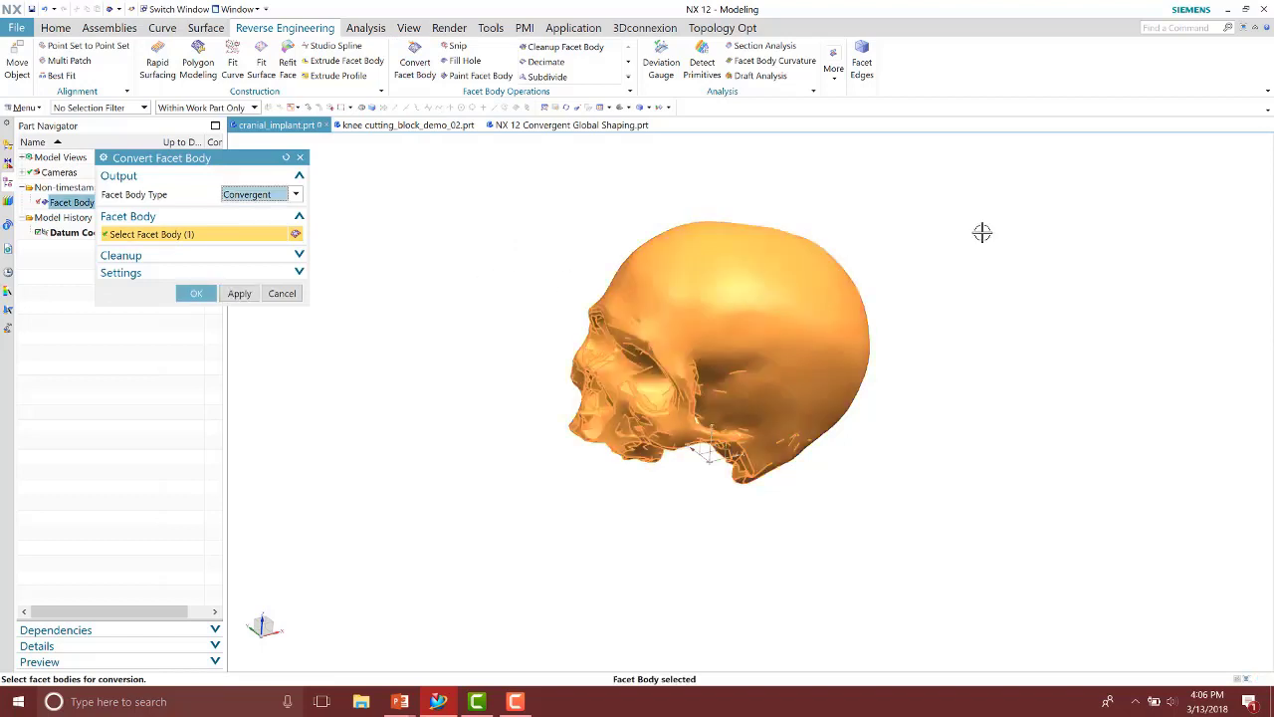
left_click(196, 292)
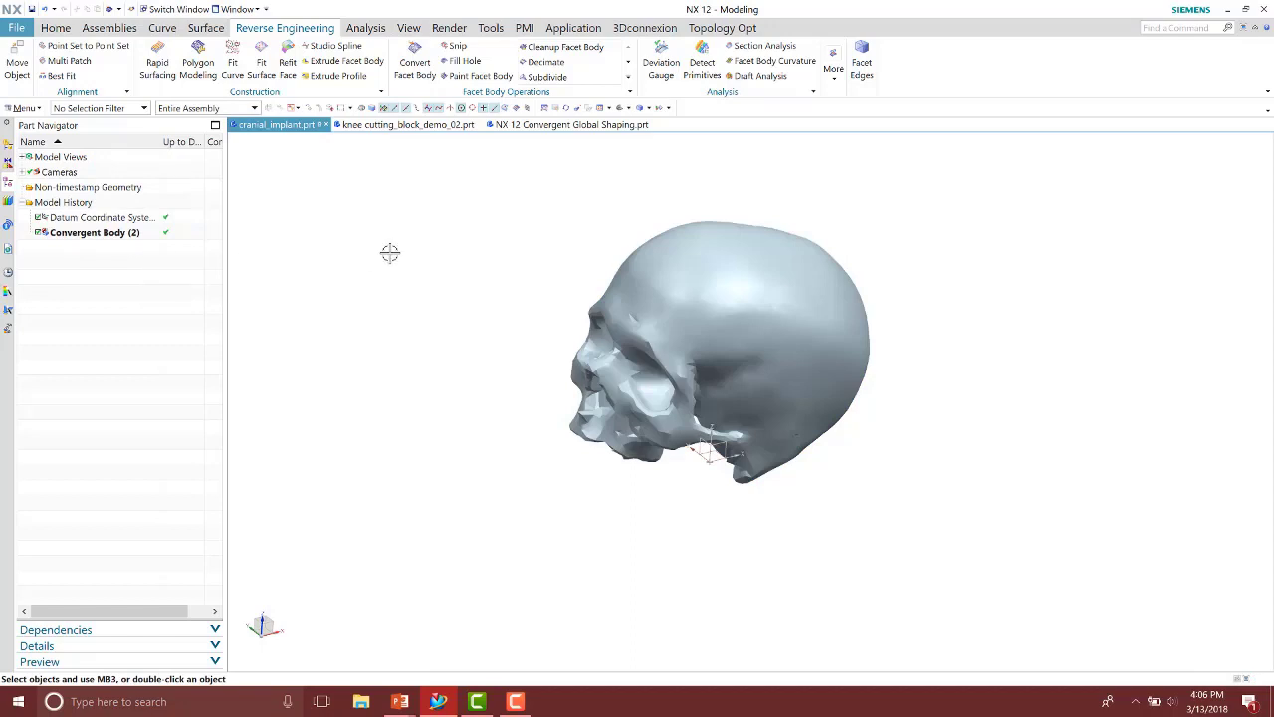
- Sketch a closed four-point studio spline oval on the skull's side on the default plane
left_click(56, 28)
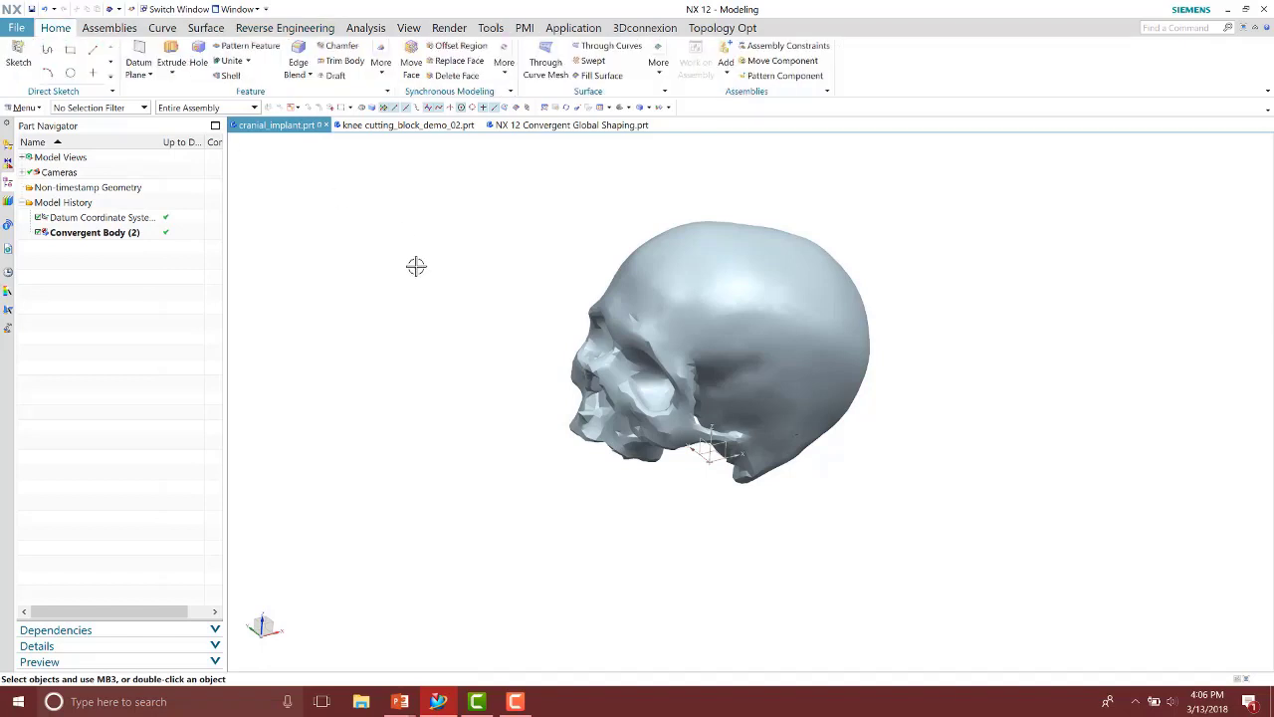
left_click(17, 59)
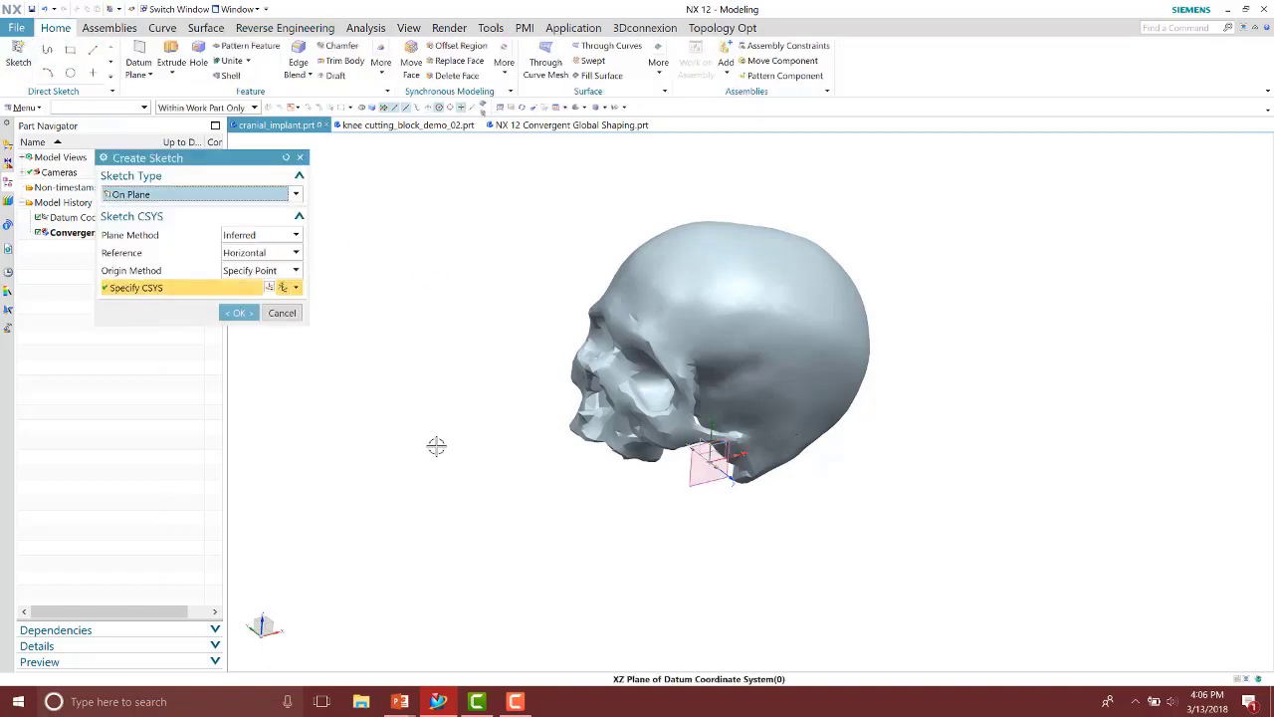
left_click(238, 313)
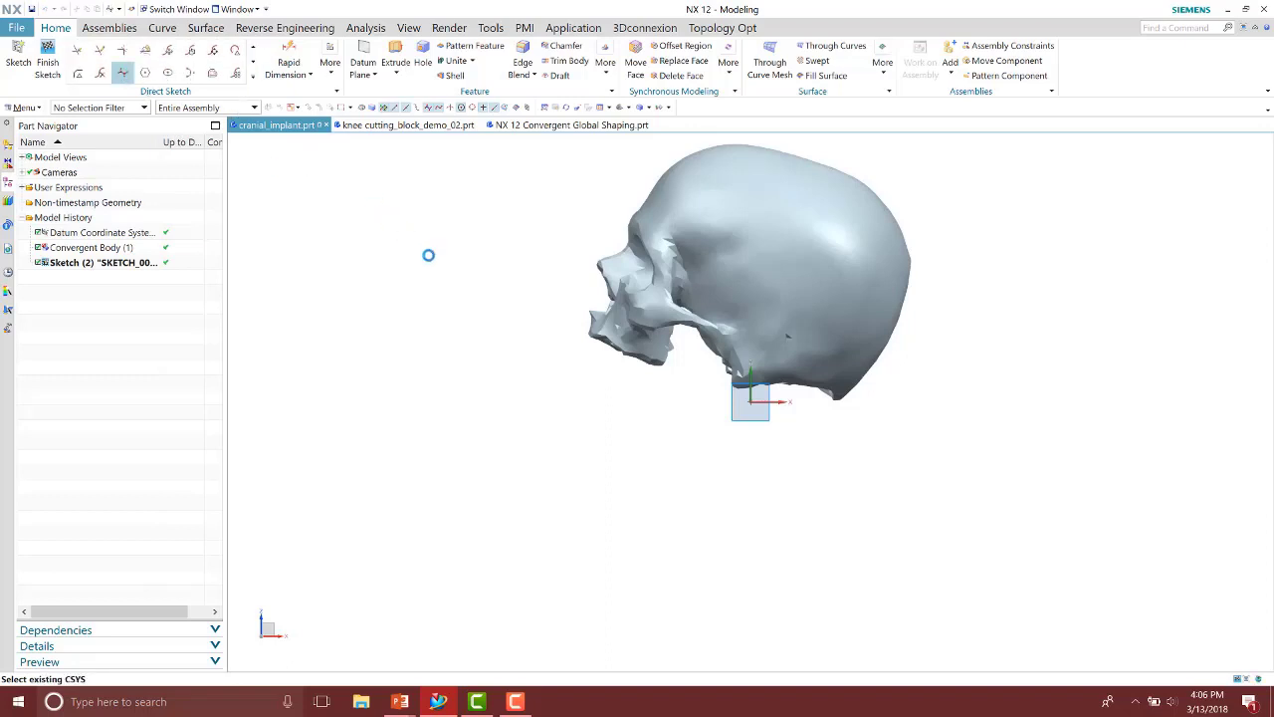
scroll(625, 176, "down", 2)
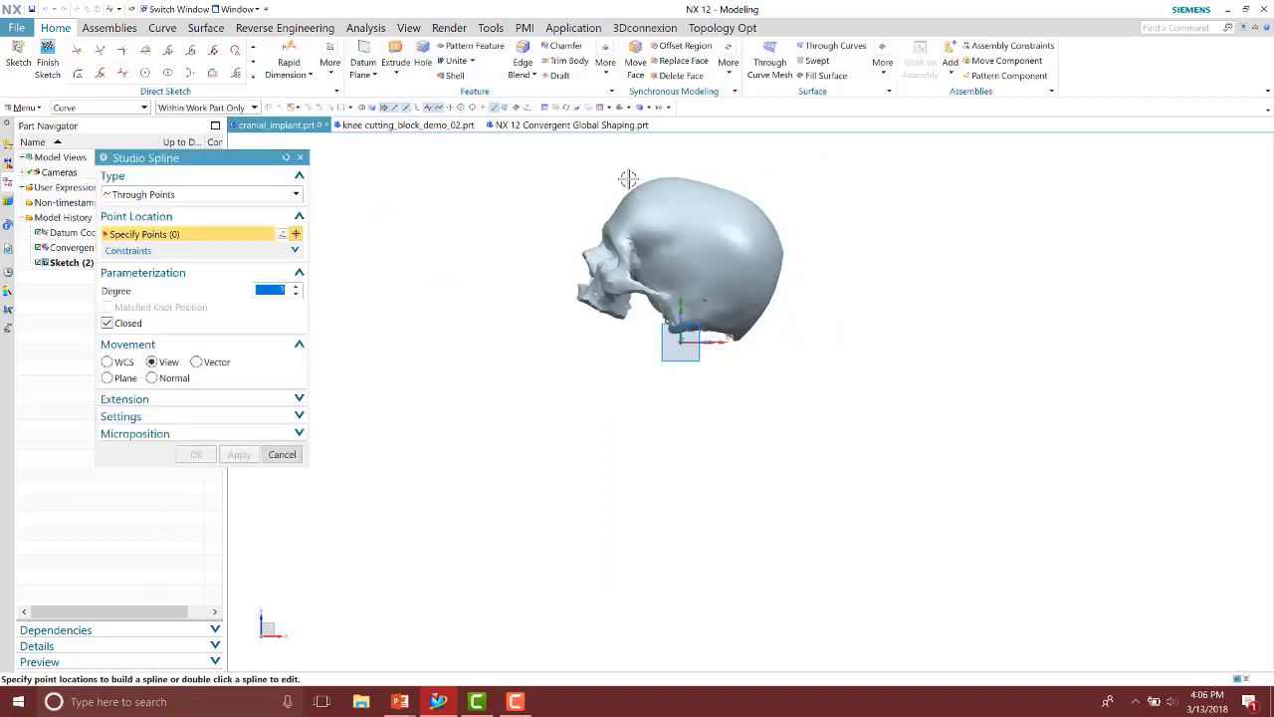
scroll(631, 176, "up", 4)
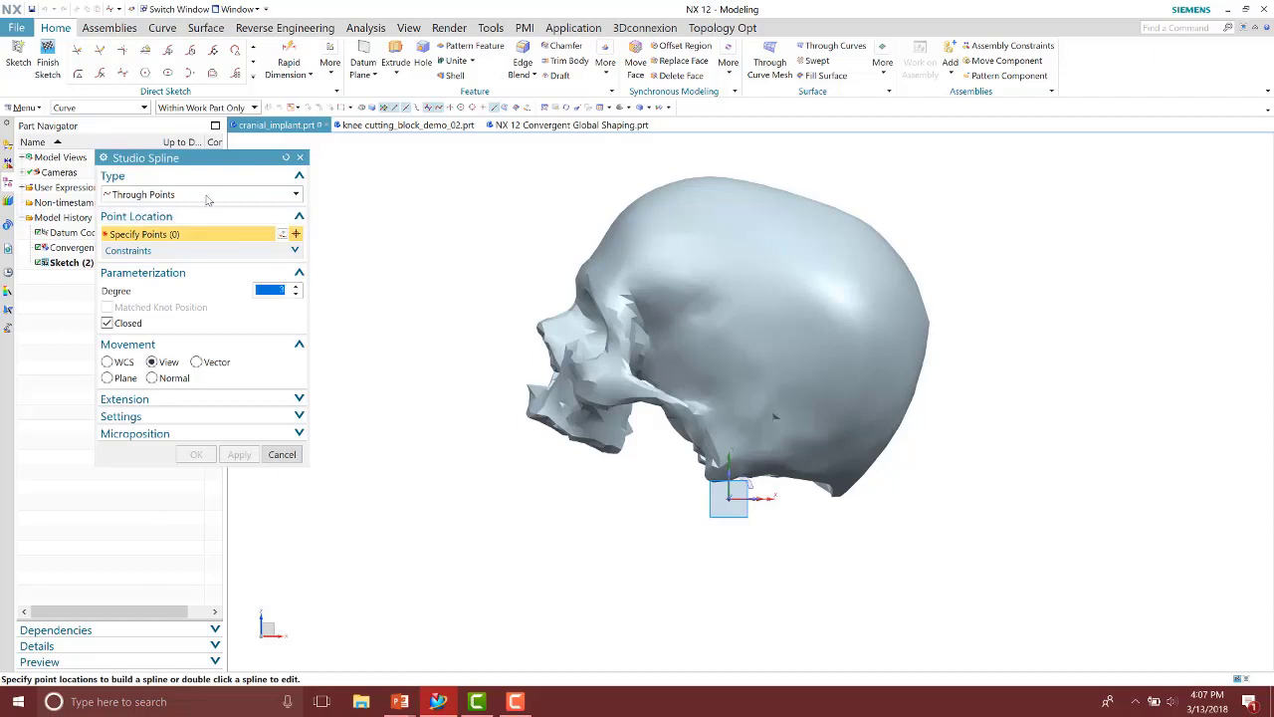
left_click(701, 307)
left_click(804, 270)
left_click(885, 313)
left_click(775, 352)
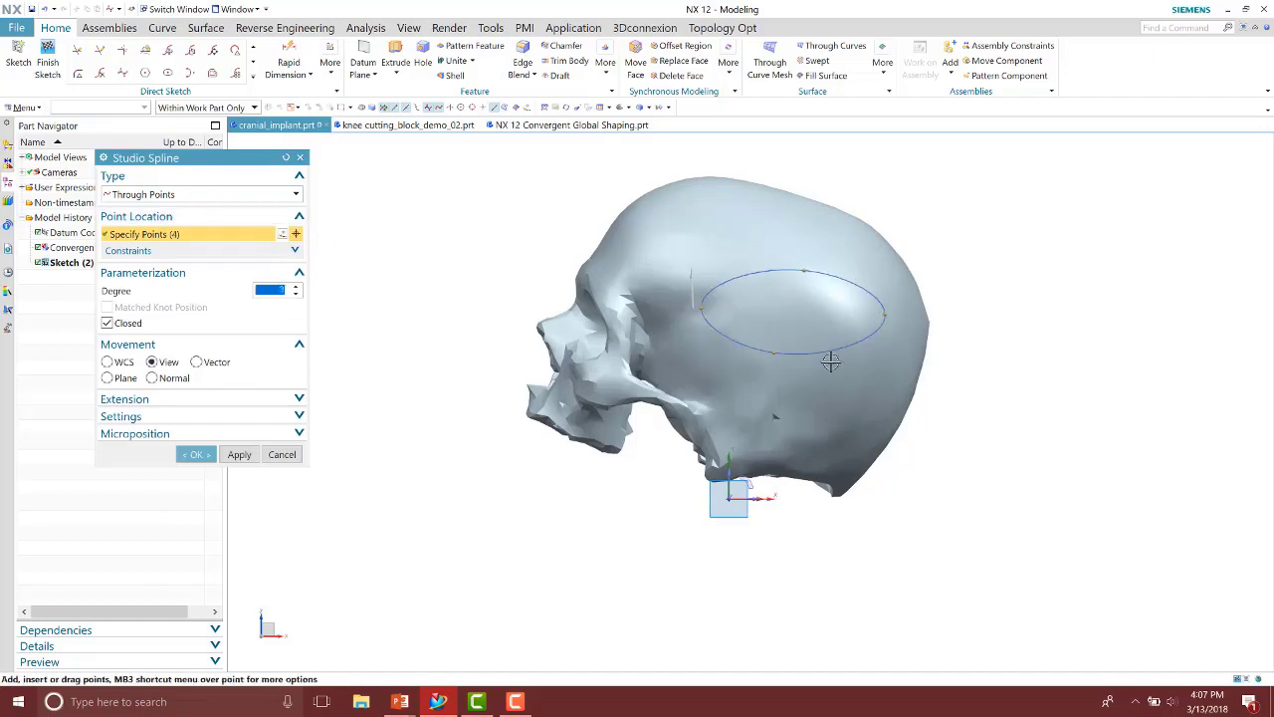
left_click(196, 455)
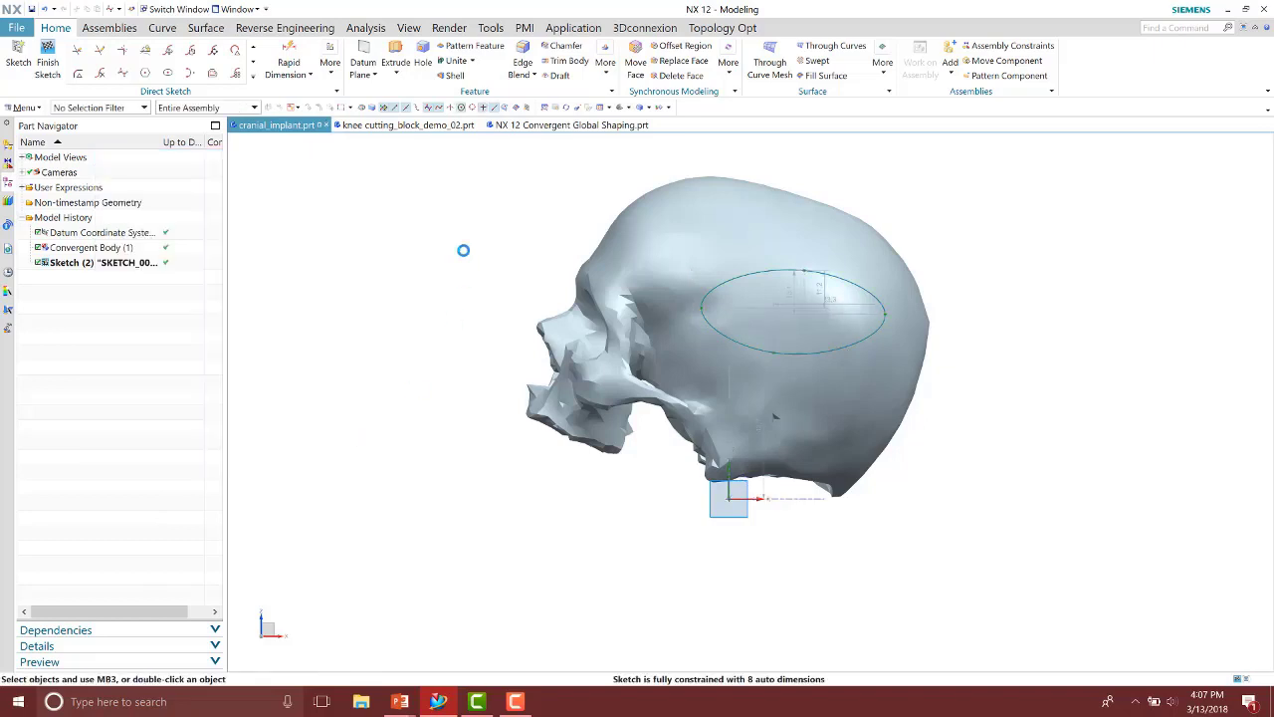
middle_click_drag(463, 250, 461, 250)
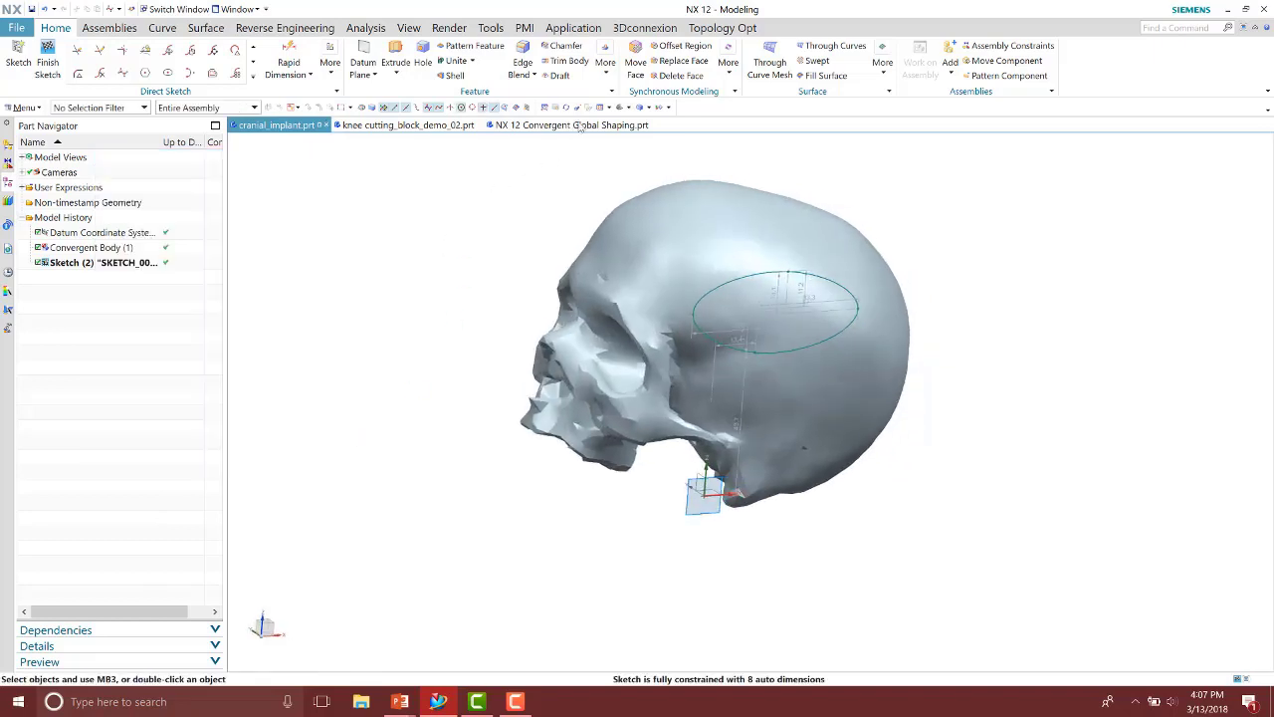
left_click(598, 76)
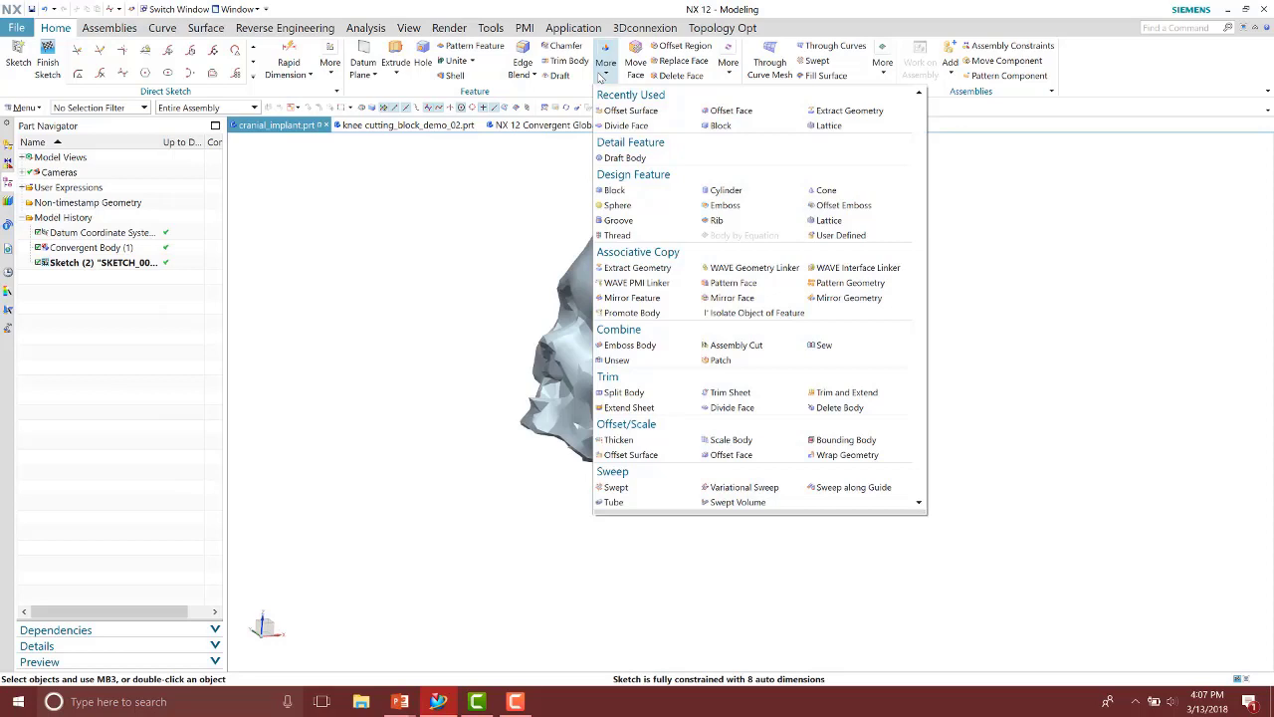
- Divide the skull's face using the oval spline as the dividing curve
left_click(737, 408)
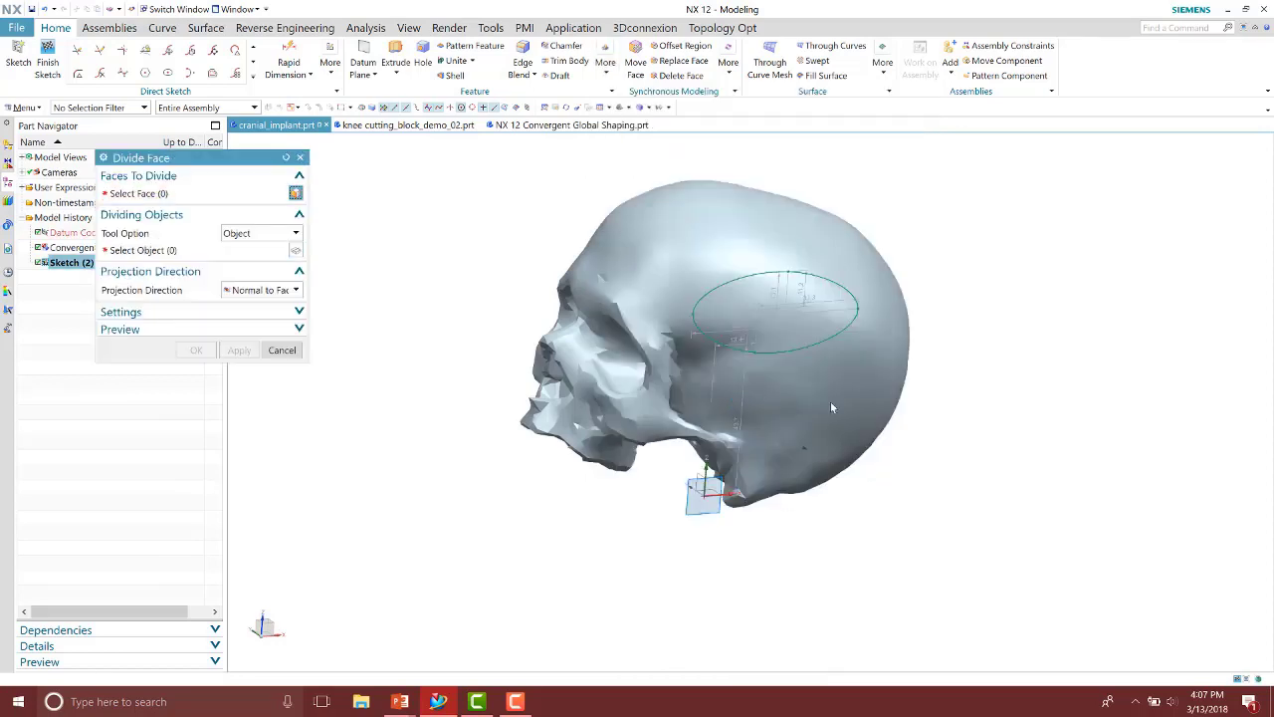
left_click(719, 242)
middle_click_drag(719, 241, 645, 223)
left_click(145, 249)
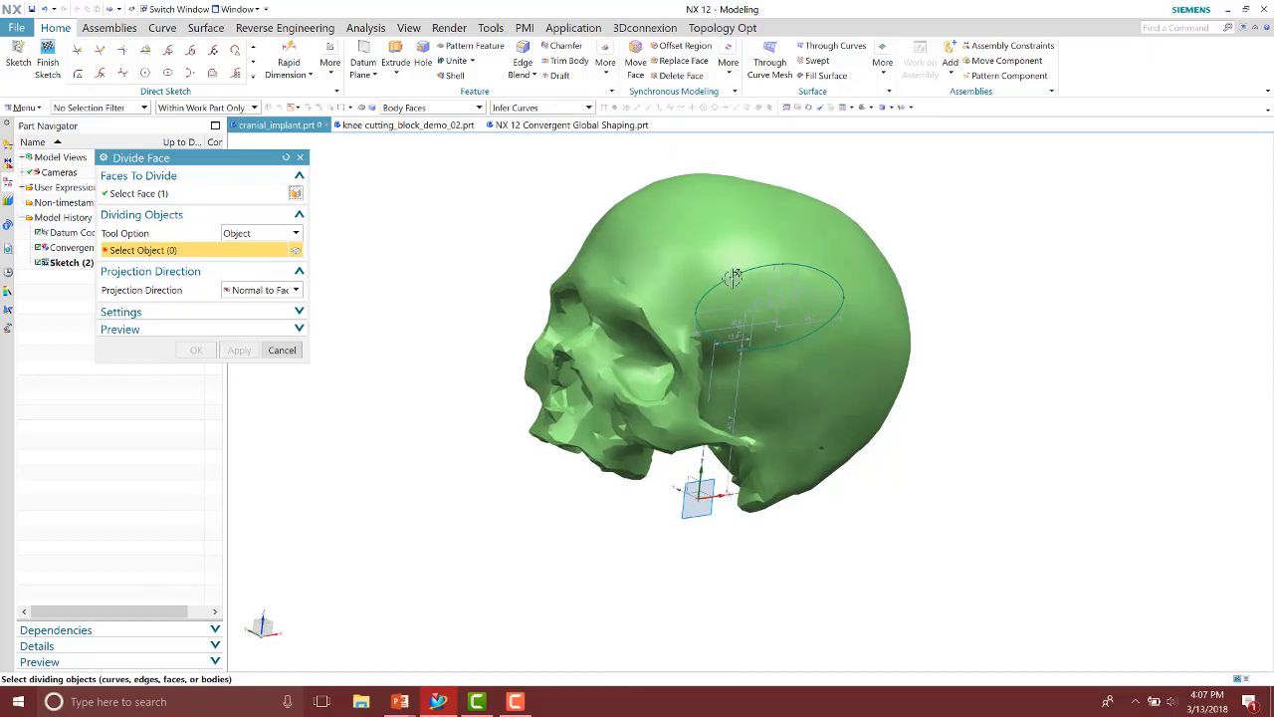
left_click(844, 299)
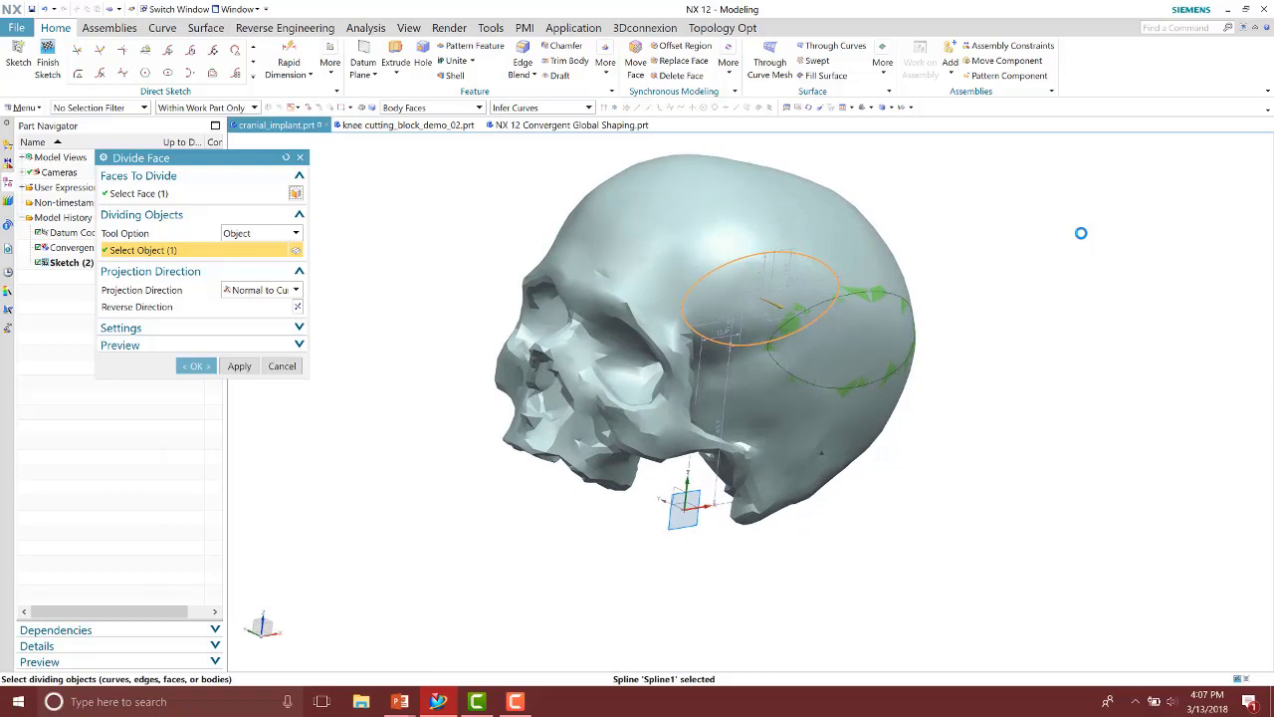
left_click(207, 364)
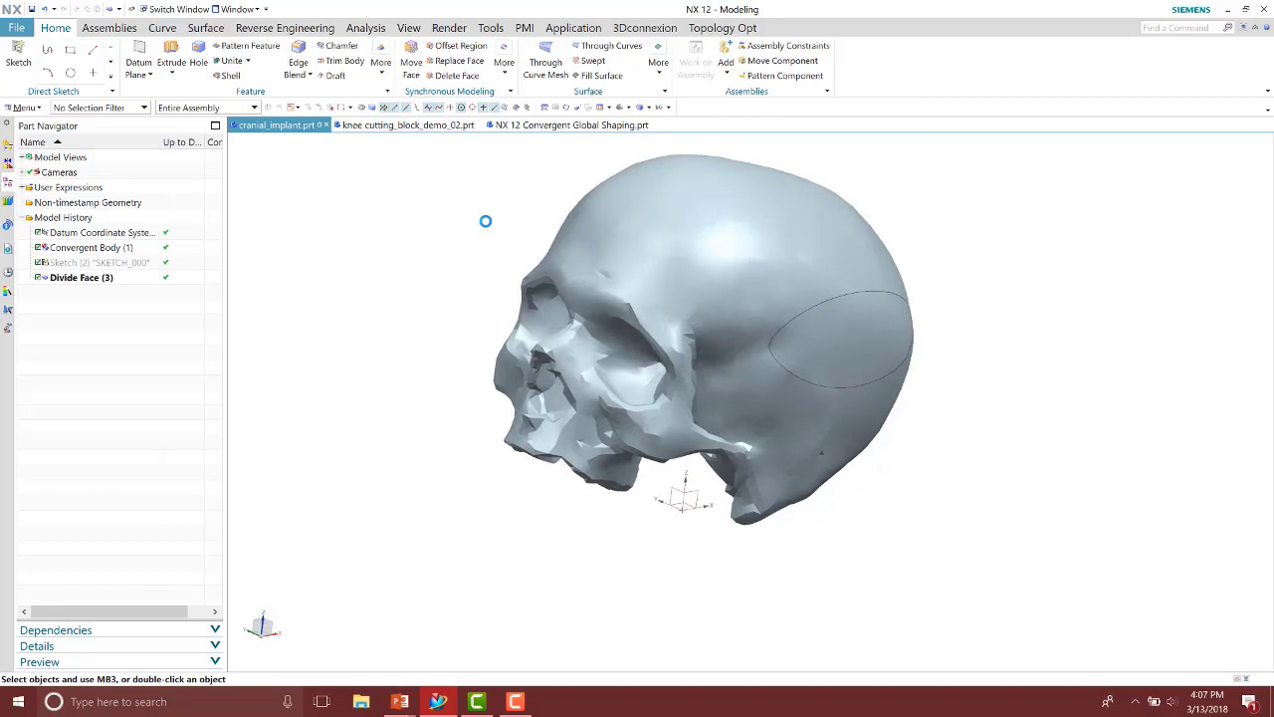
- Switch the selection filter to Solid Body, return it to No Selection Filter, and start Extrude
left_click(124, 107)
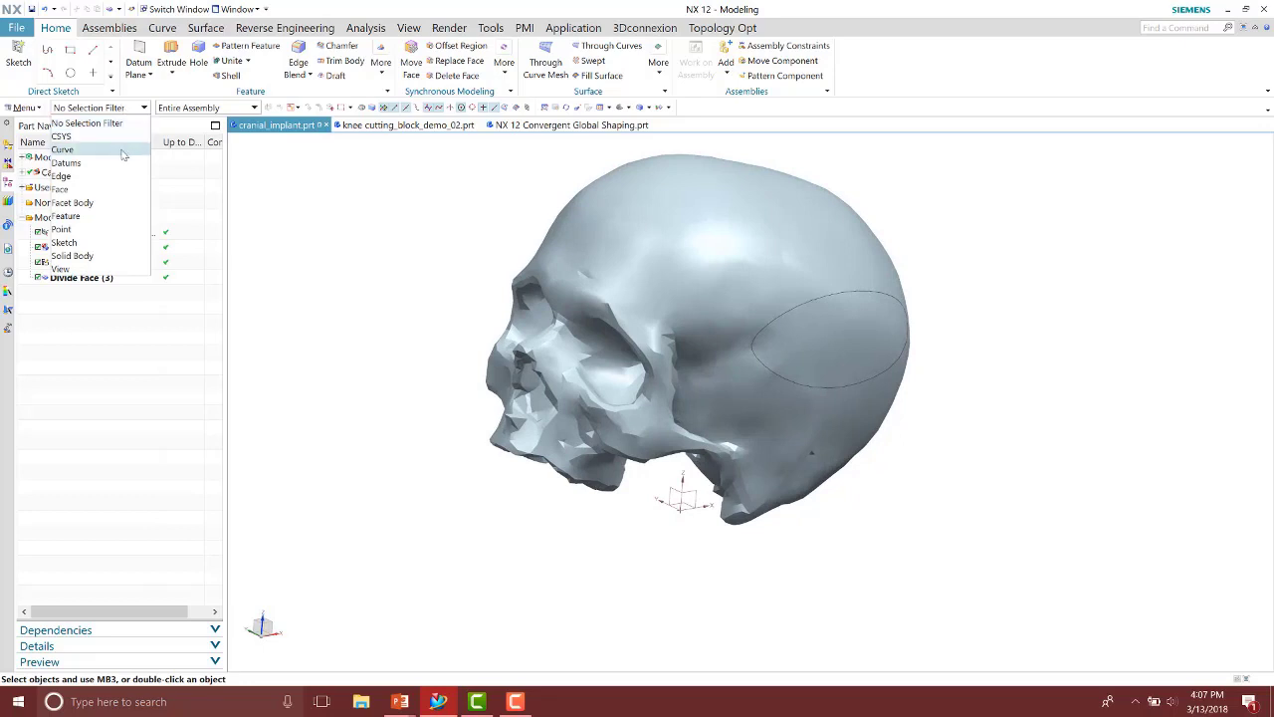
left_click(72, 256)
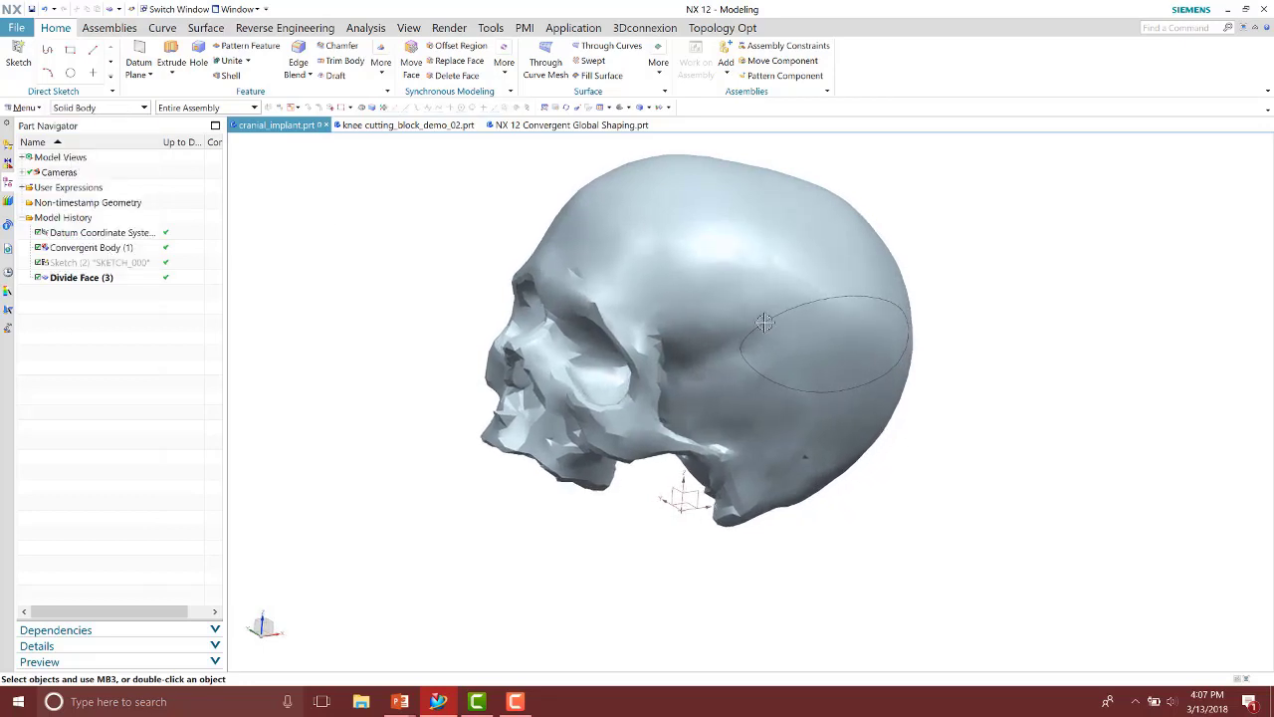
left_click(112, 107)
left_click(105, 123)
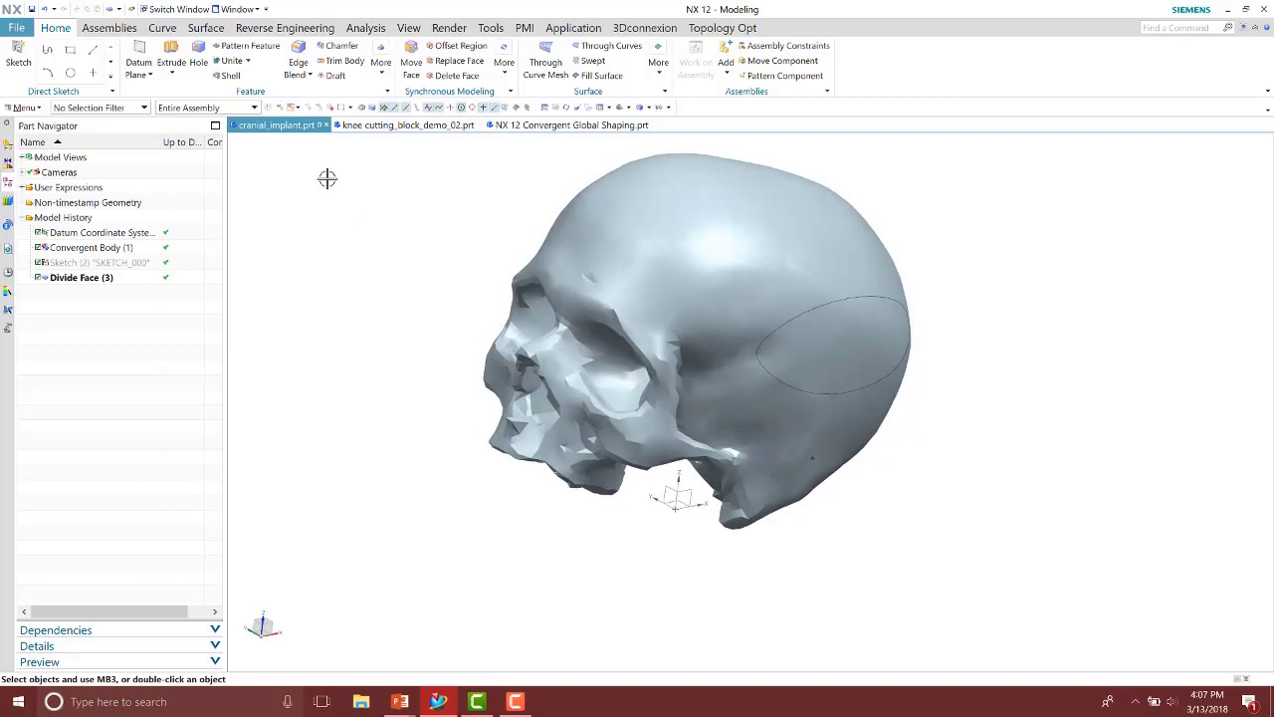
left_click(171, 52)
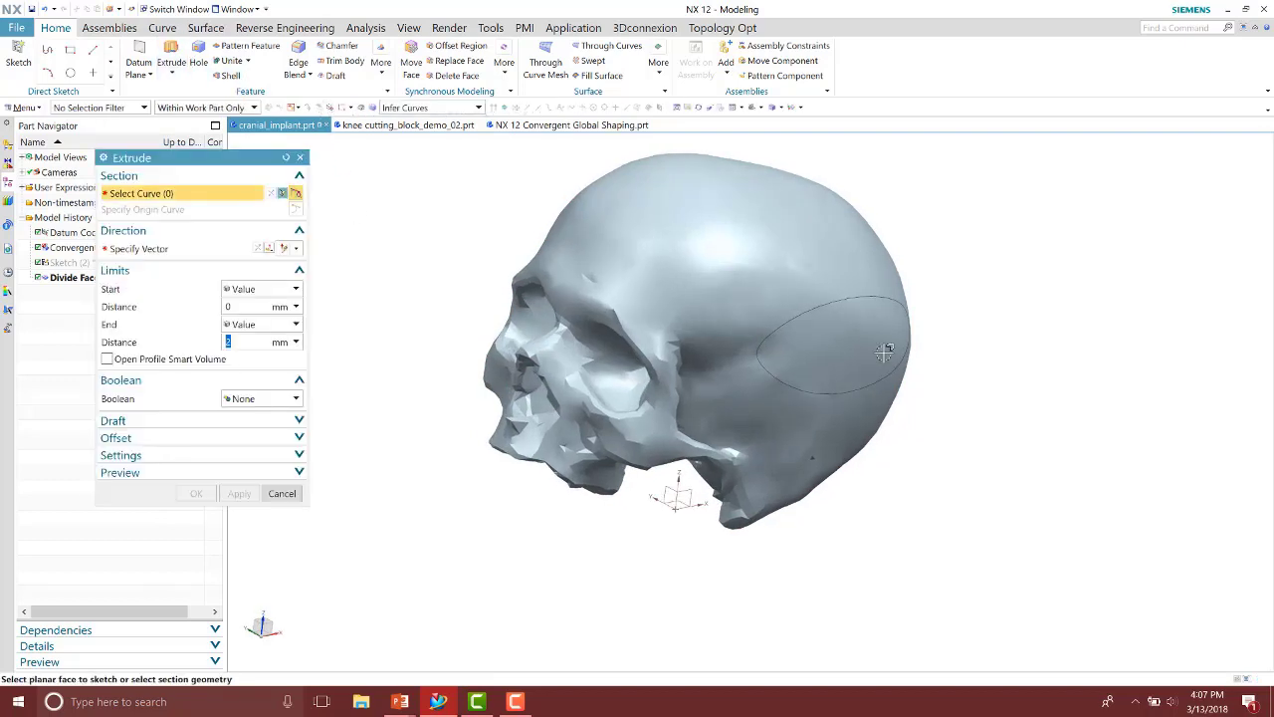
- Extrude the divide-face oval edges 2 mm into a patch, then restrict selection to solid bodies
left_click(838, 332)
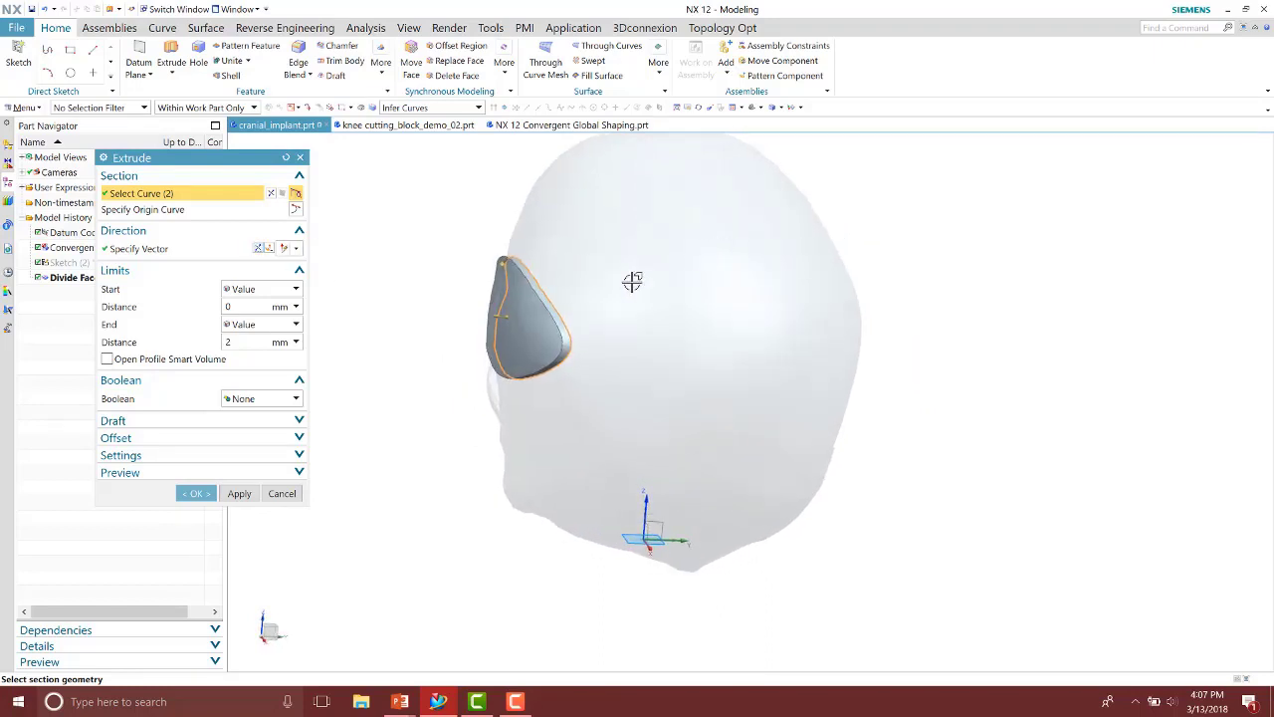
left_click(195, 492)
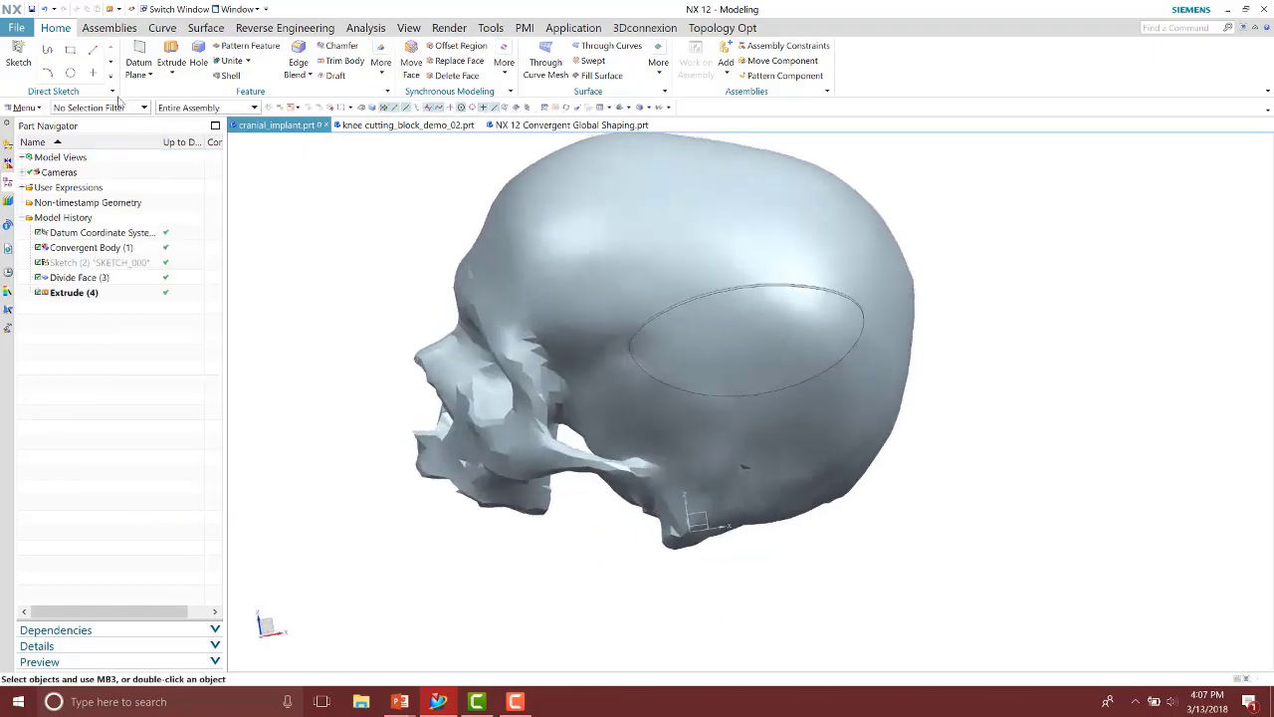
left_click(123, 107)
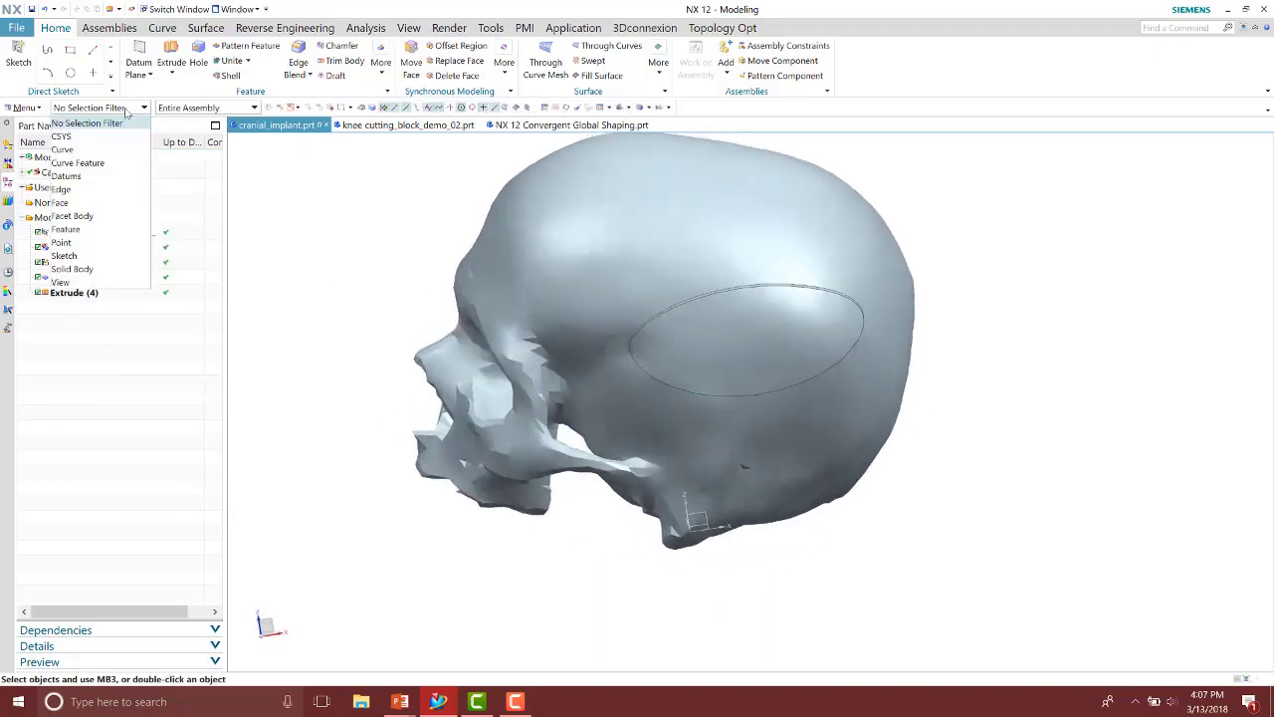
left_click(95, 269)
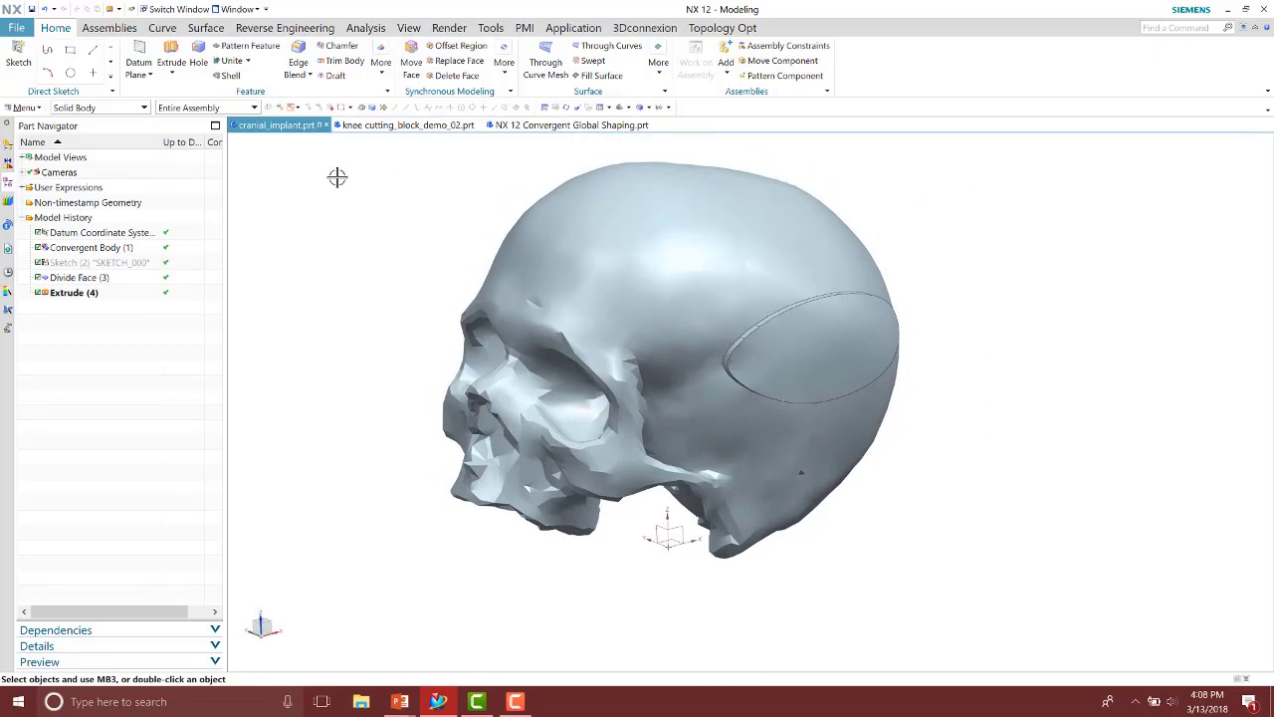
- Unite the 2 mm oval patch (tool) with the skull (target), then orbit to inspect
left_click(231, 61)
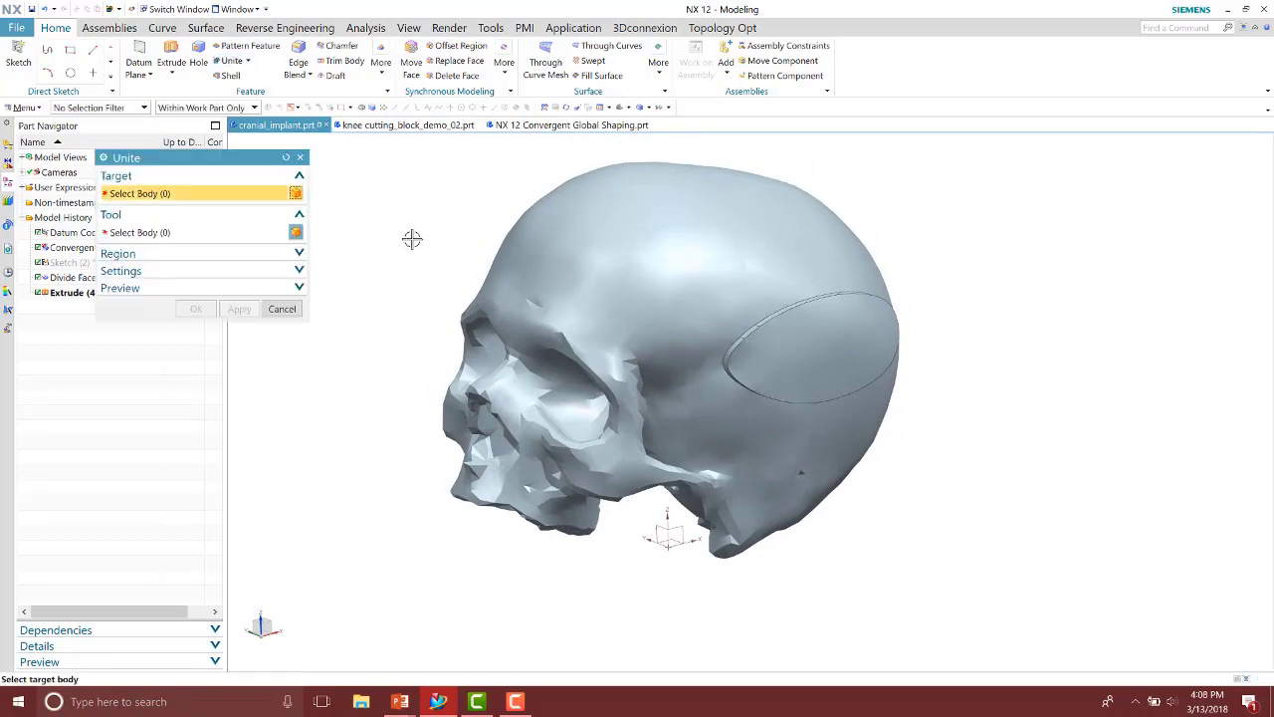
left_click(712, 267)
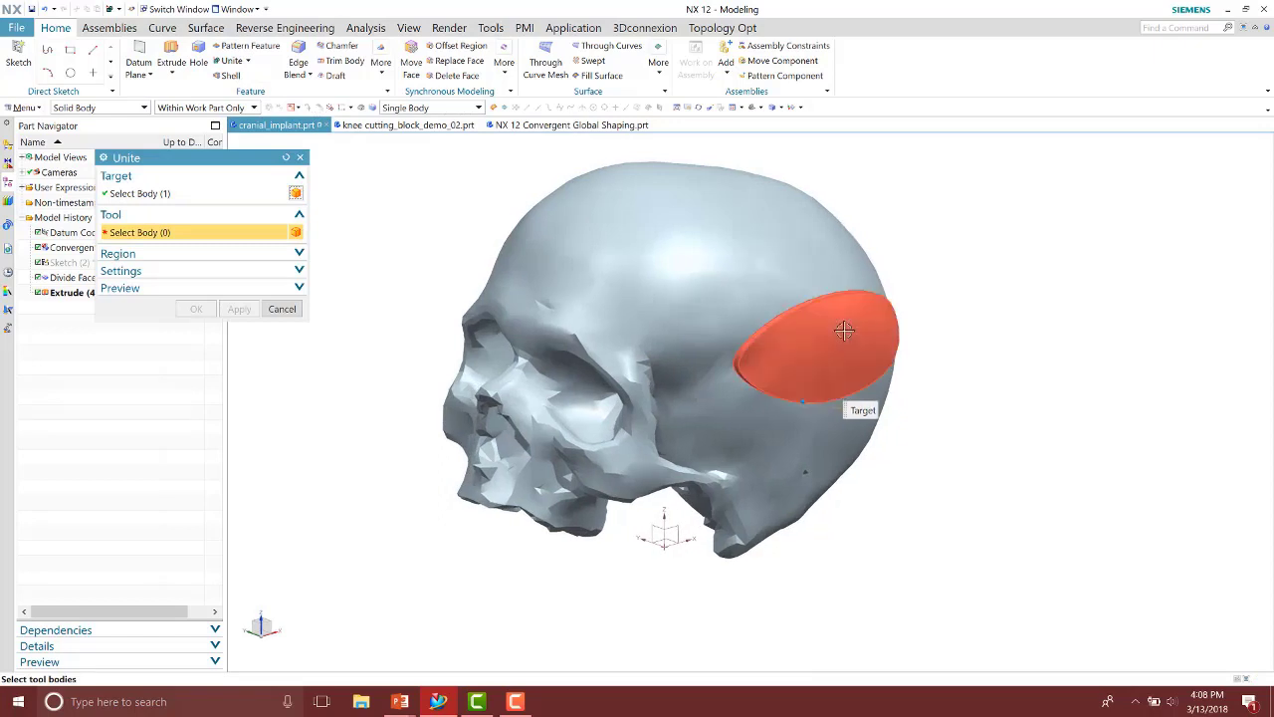
left_click(846, 330)
left_click(195, 308)
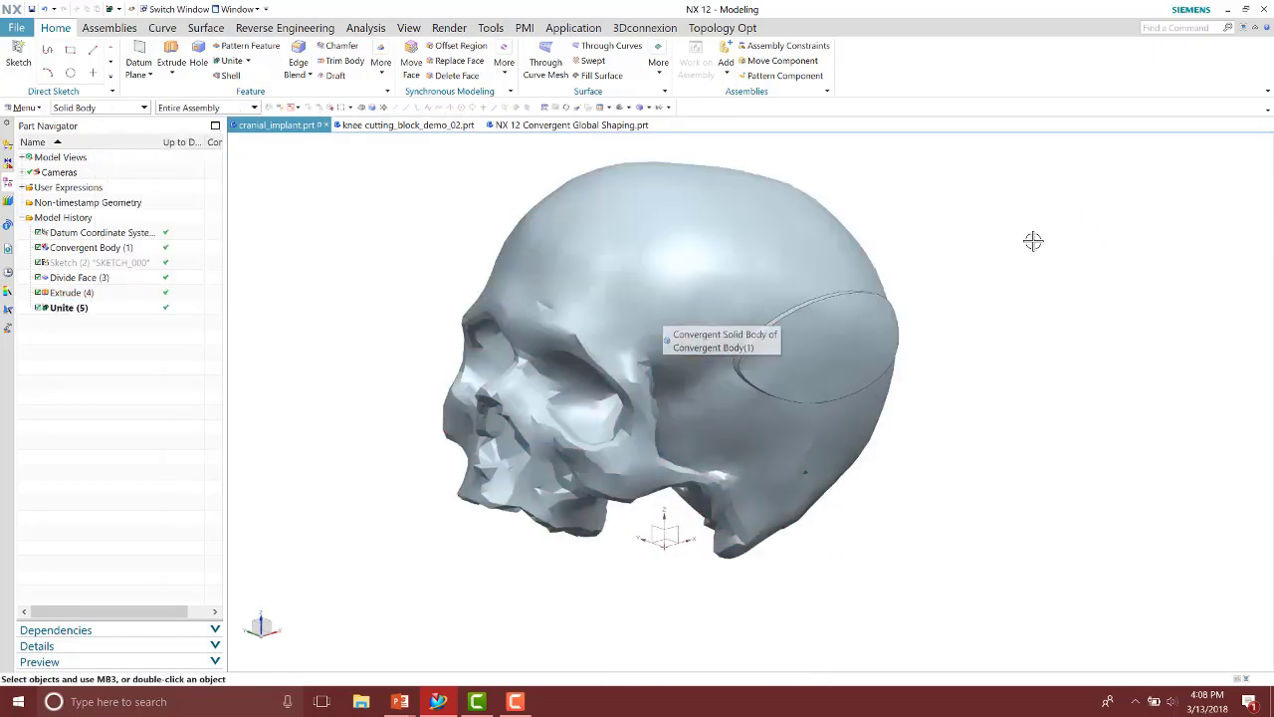
middle_click_drag(1033, 239, 978, 230)
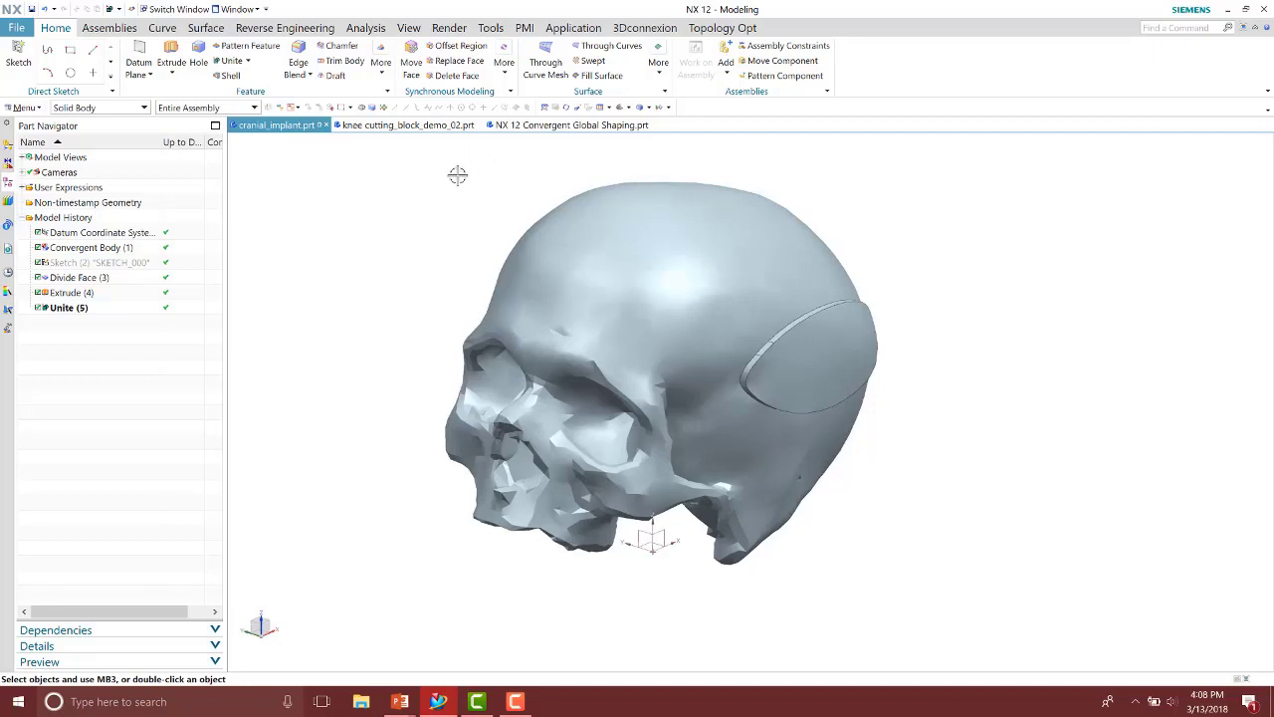
- Switch to knee_cutting_block_demo_02.prt and show all solid bodies via Ctrl+W
left_click(435, 126)
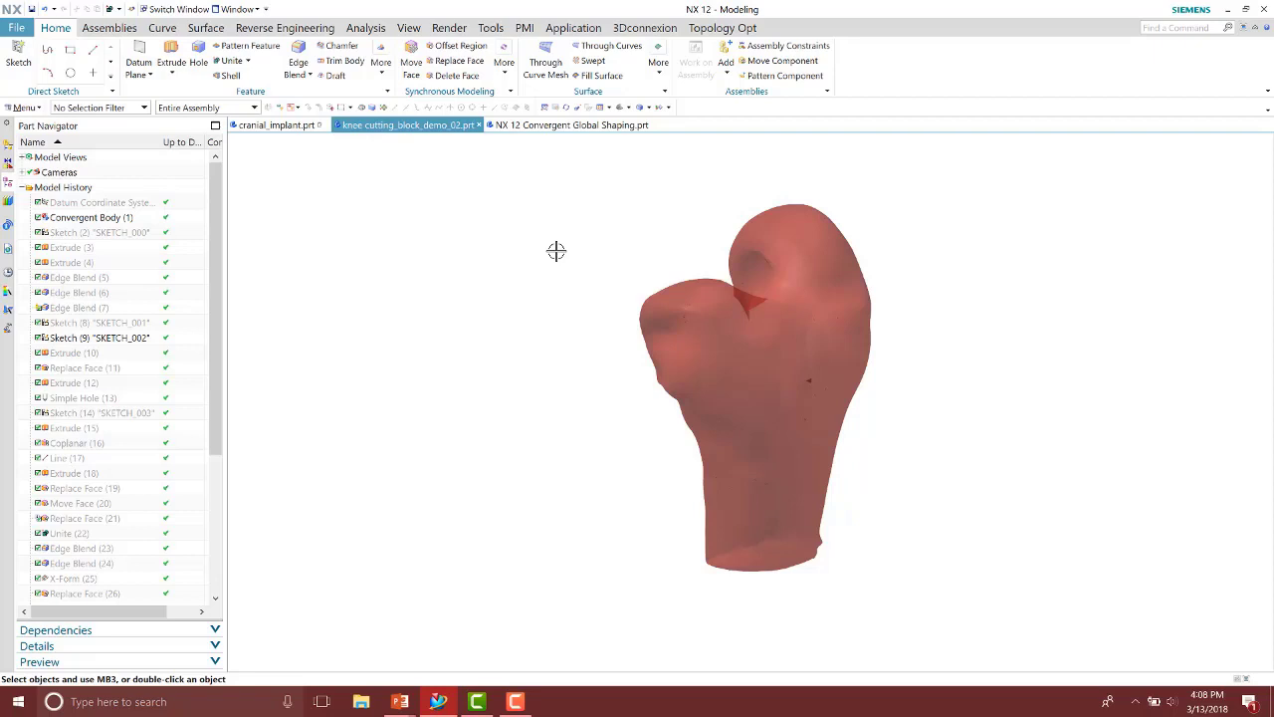
key("ctrl+w")
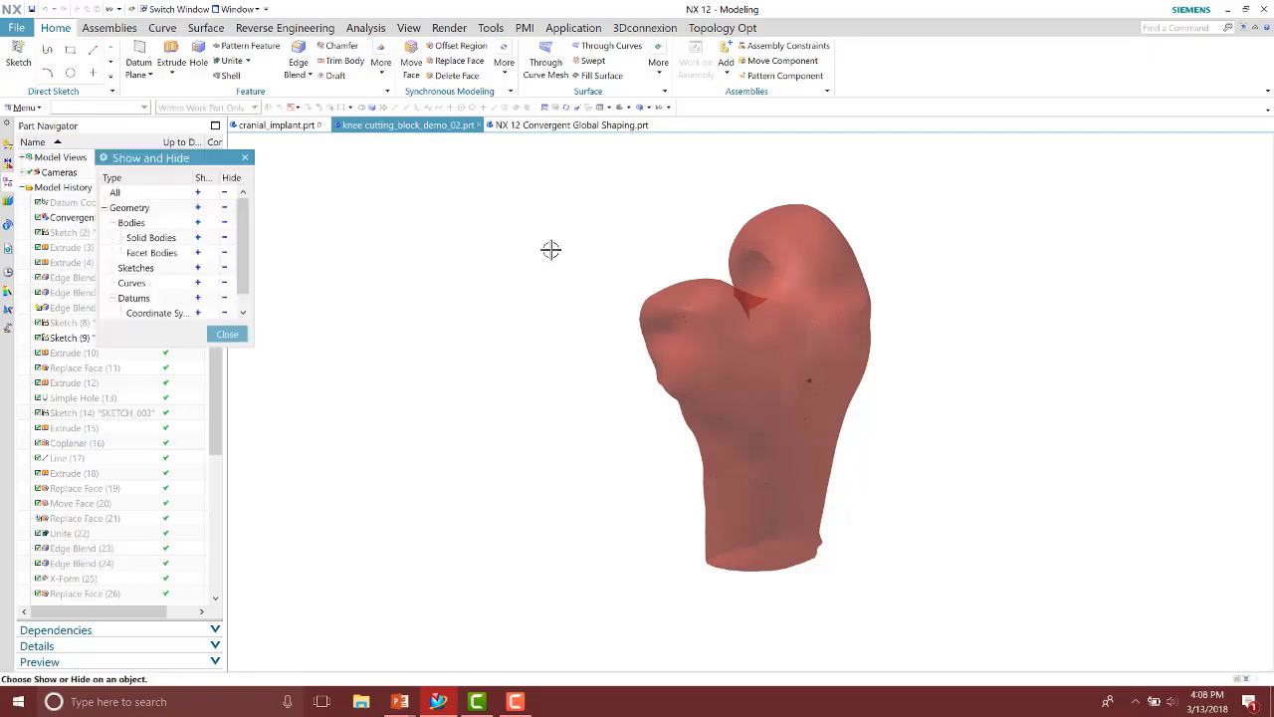
left_click(198, 238)
left_click(227, 334)
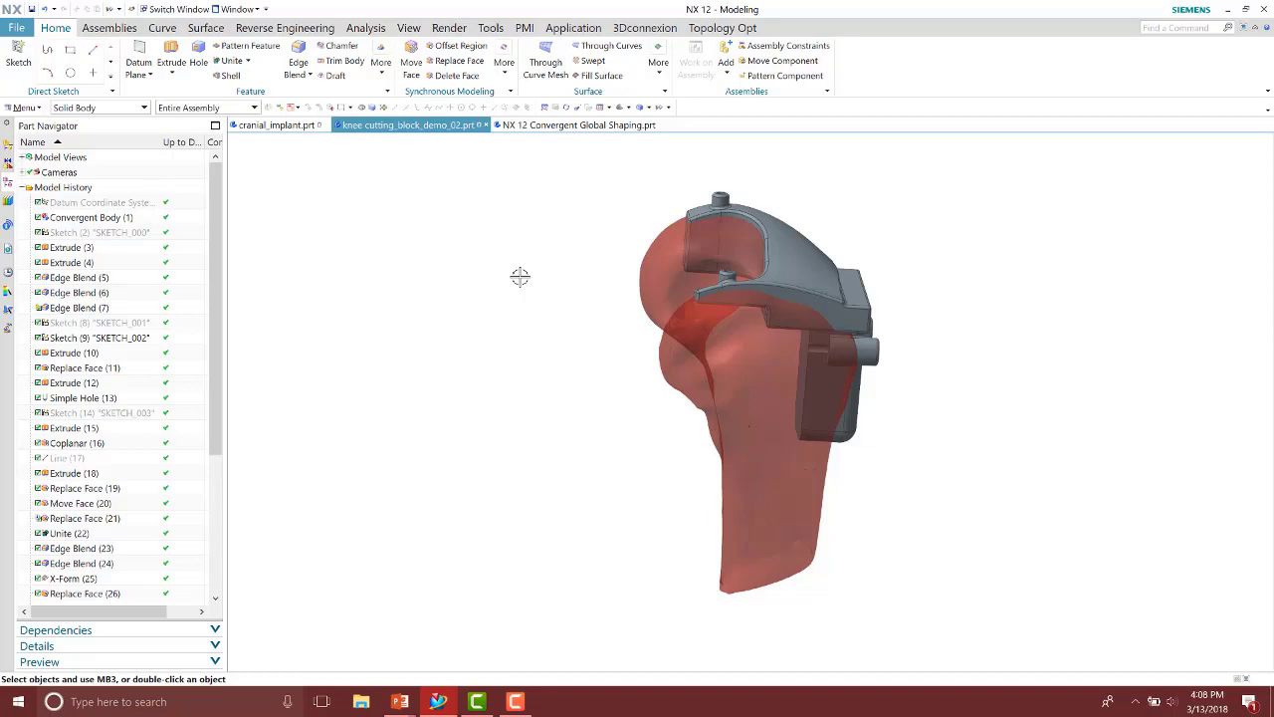
- Subtract the knee scan from the cutting block, previewing the result before confirming
left_click(248, 61)
left_click(239, 95)
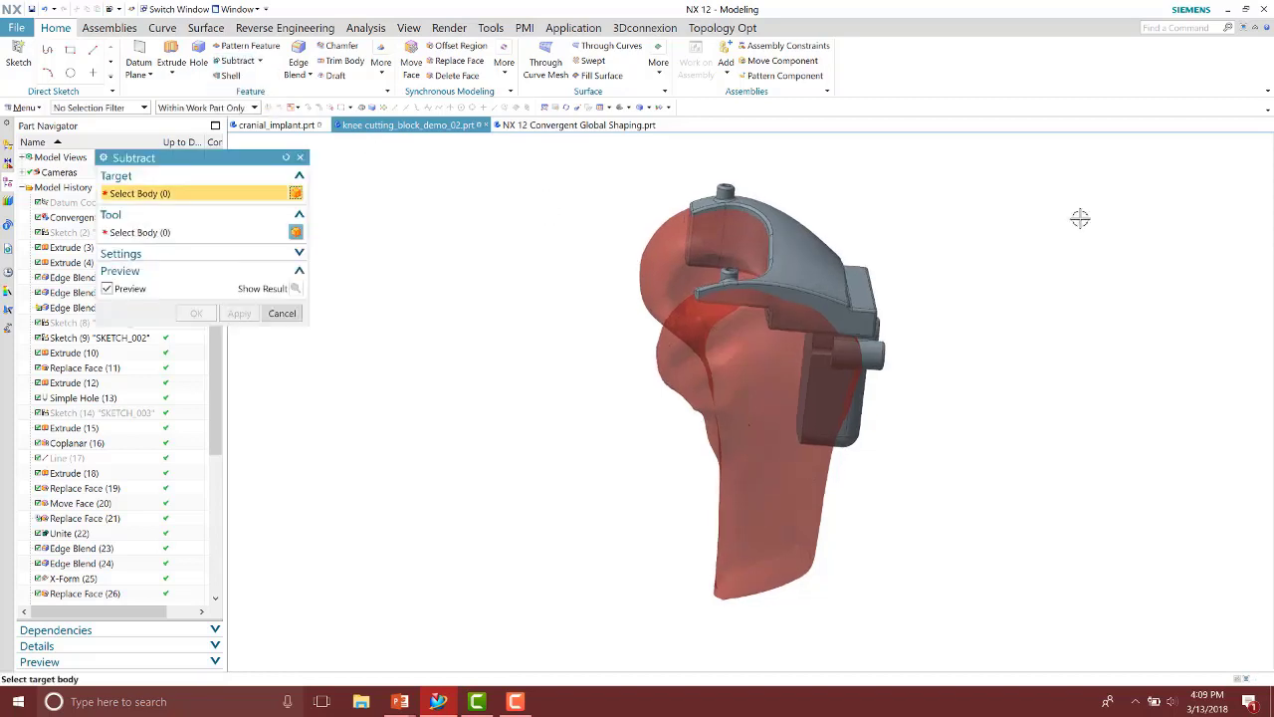
middle_click_drag(1081, 216, 876, 264)
left_click(847, 271)
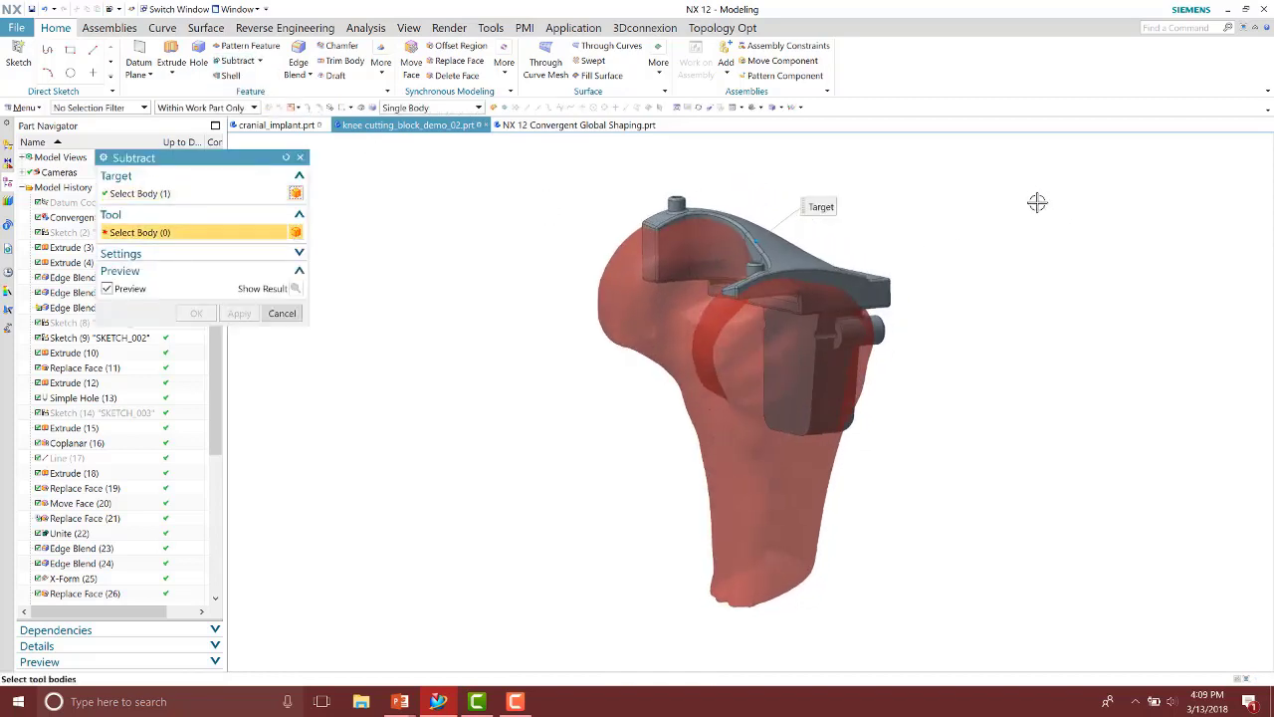
left_click(752, 428)
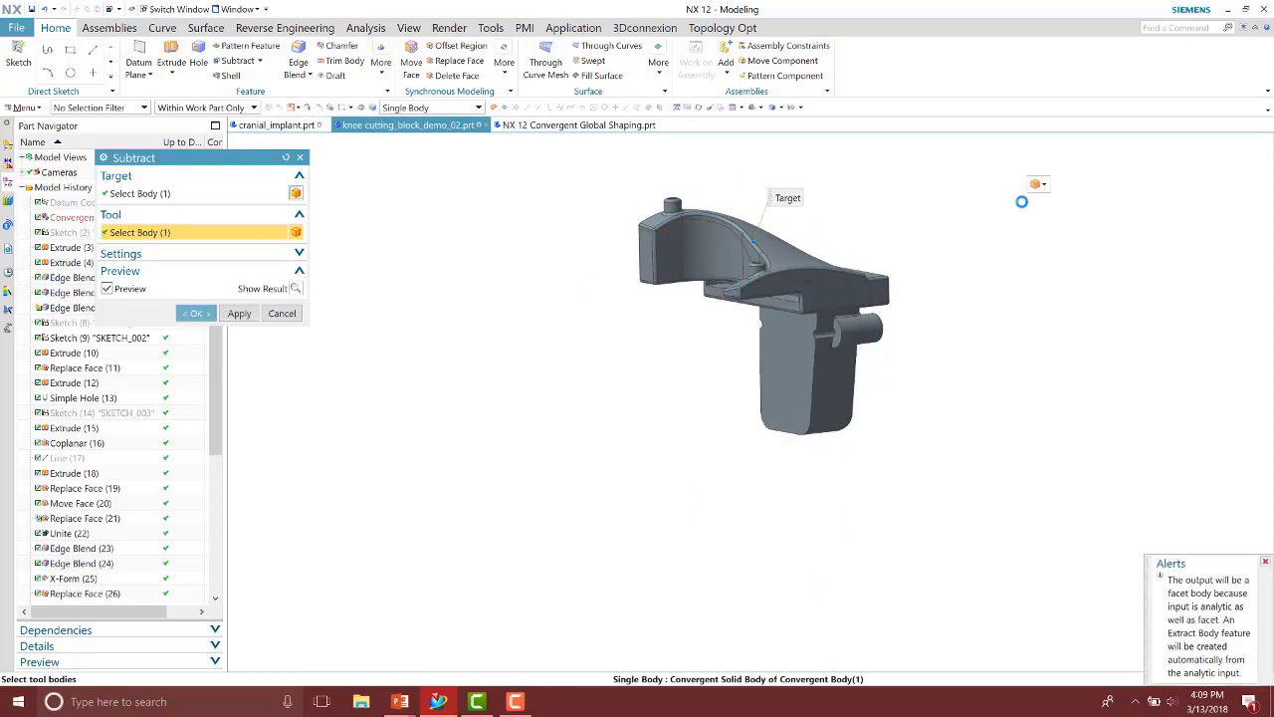
left_click(296, 287)
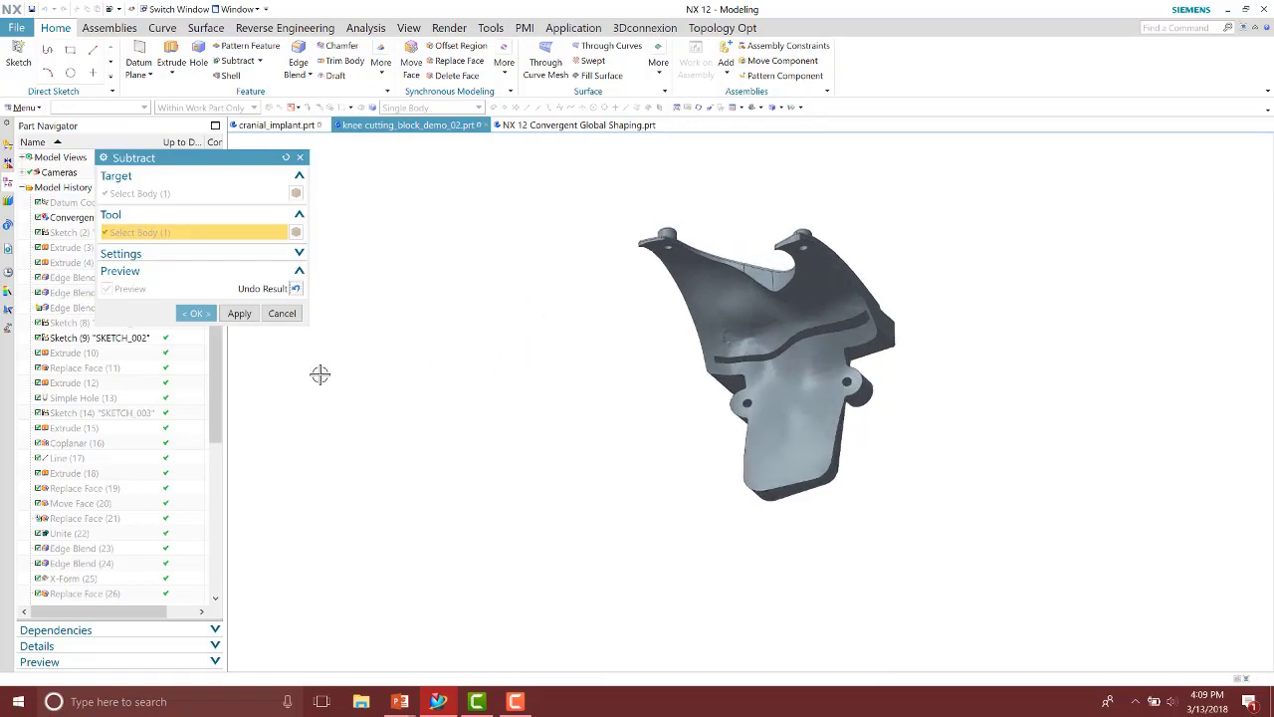
left_click(194, 313)
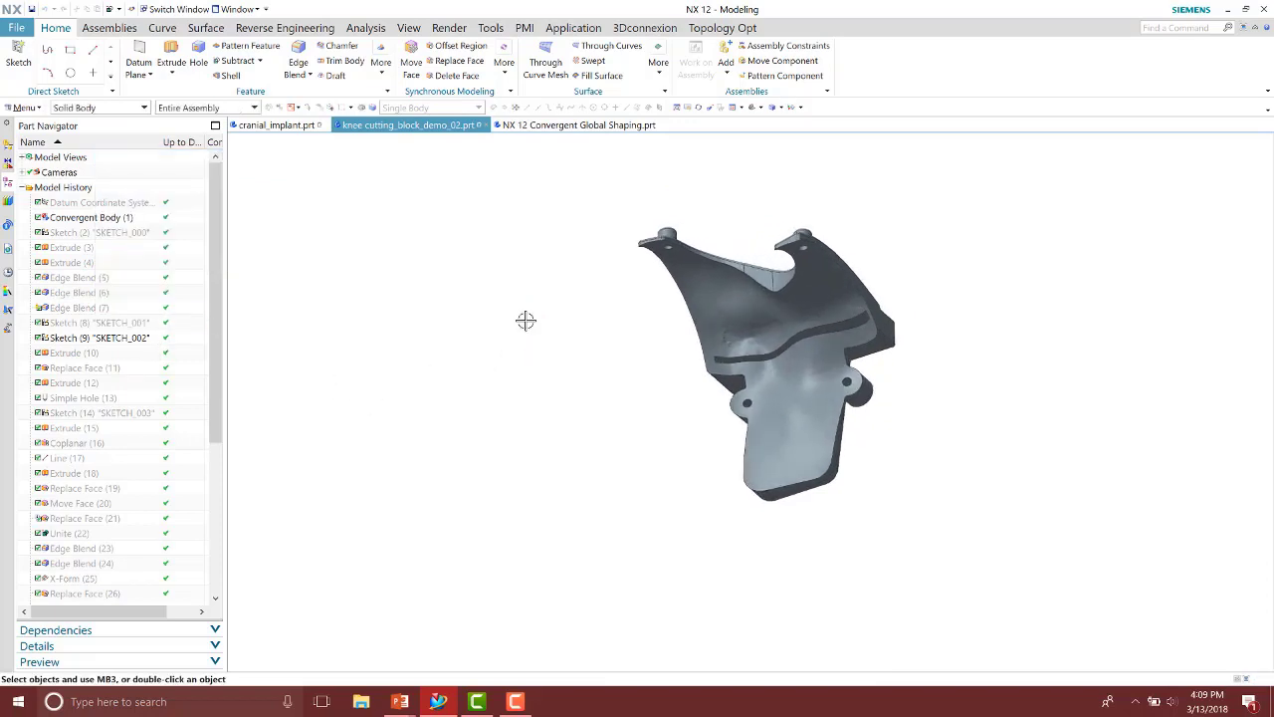
- Switch to the Convergent Global Shaping.prt part with the dental arch and its two guide curves
left_click(579, 124)
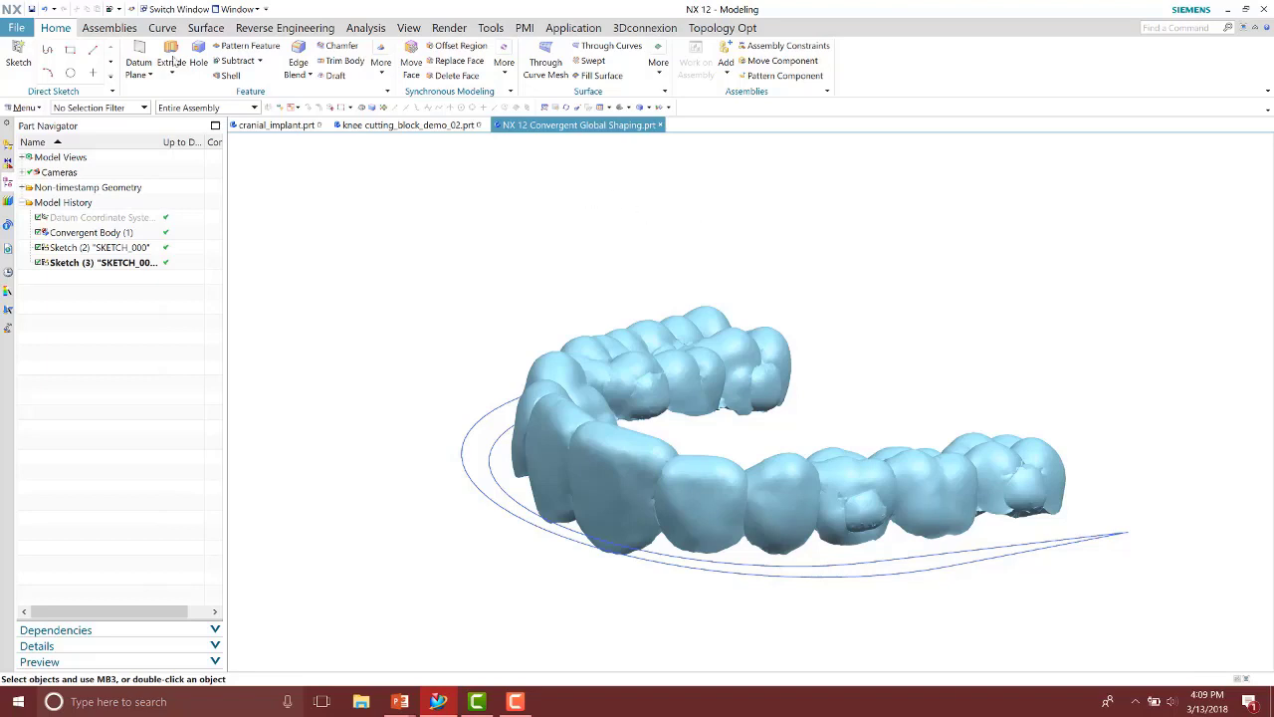
- Global-shape the dental facet body using the lower curve as base and the other as control
left_click(206, 28)
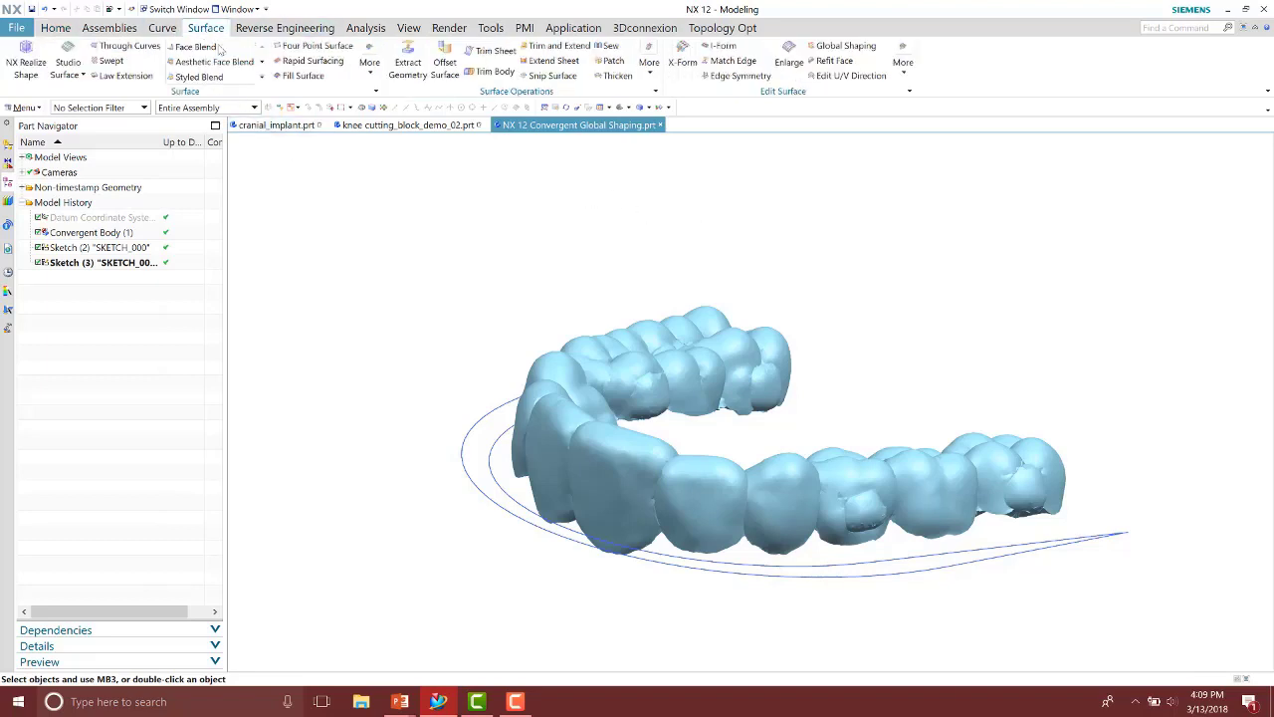
left_click(864, 52)
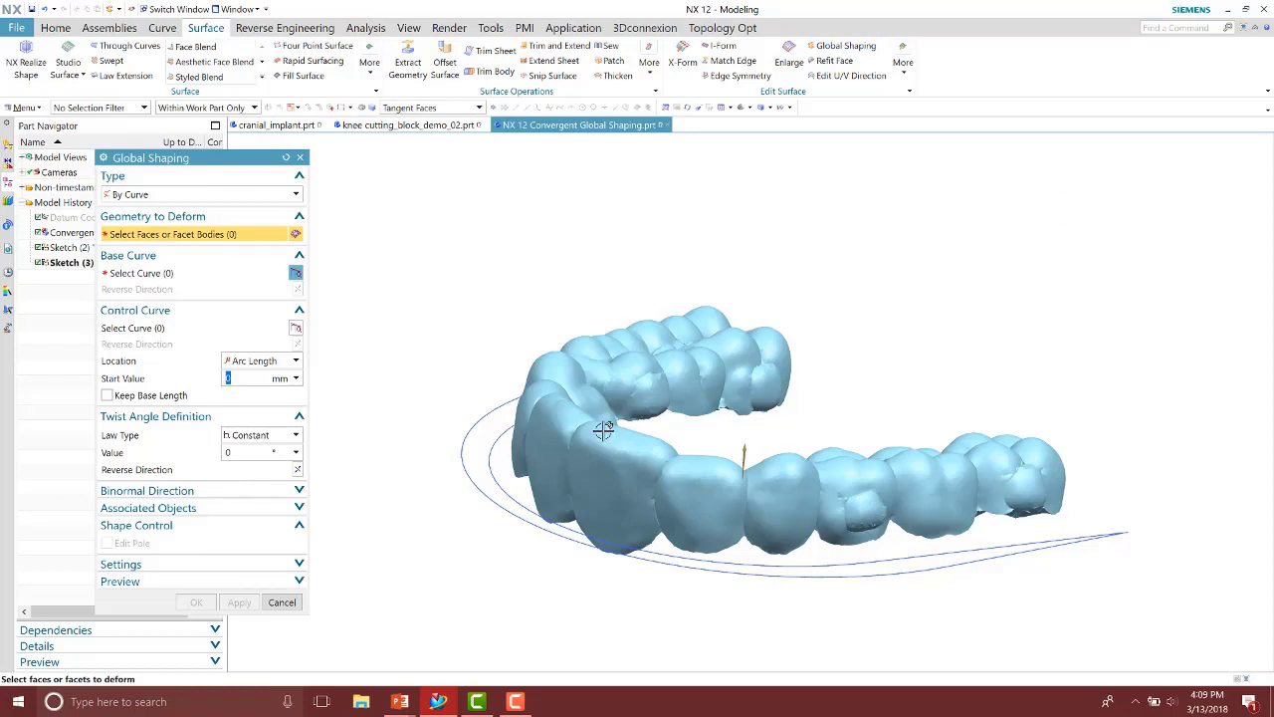
left_click(636, 418)
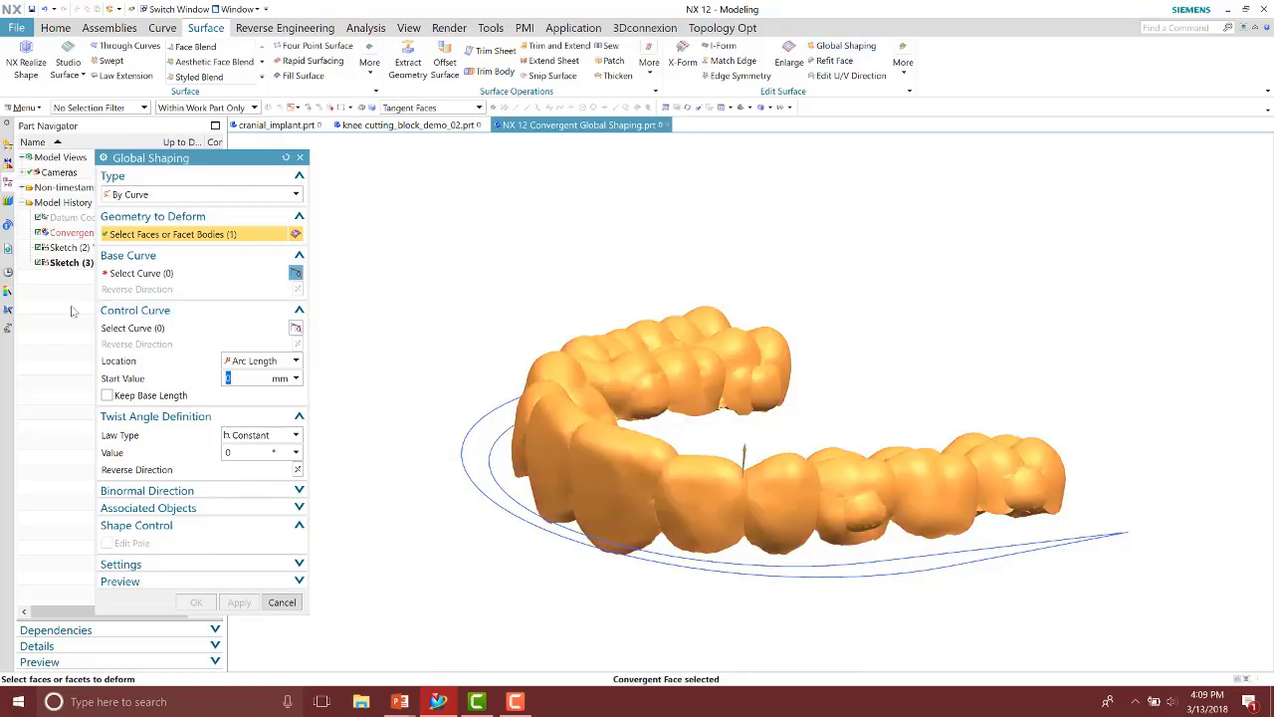
left_click(141, 275)
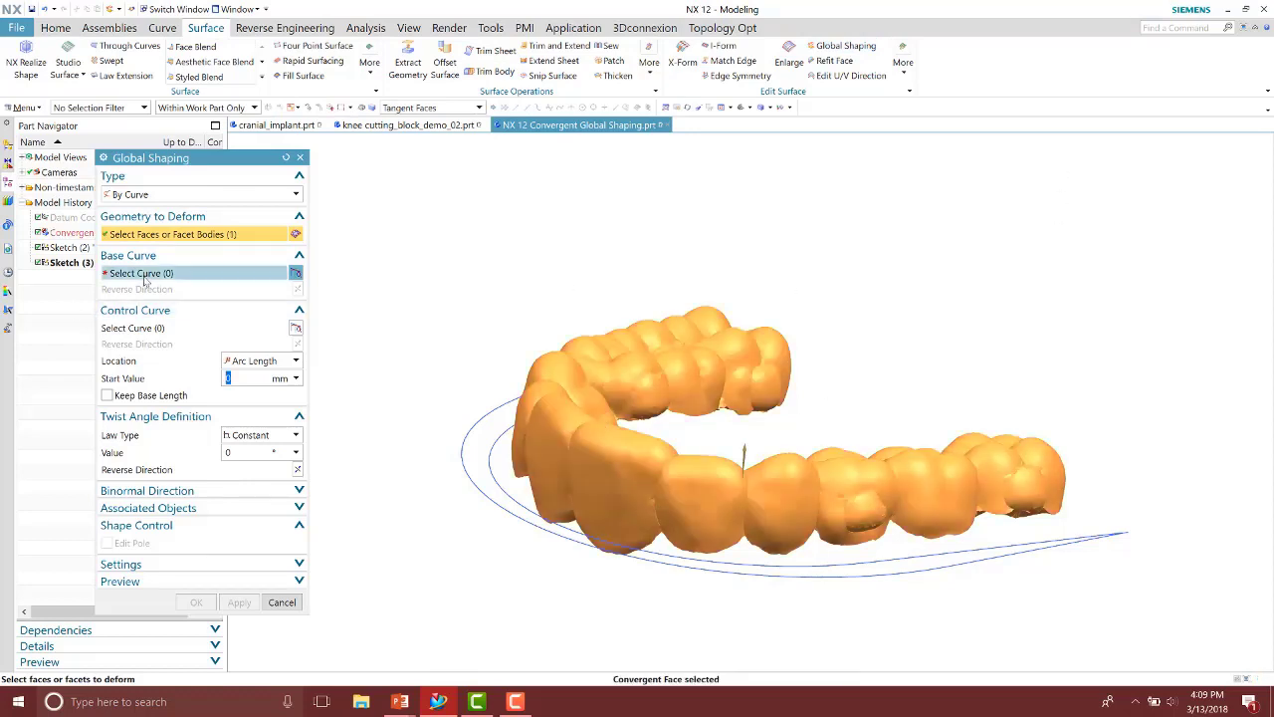
left_click(983, 547)
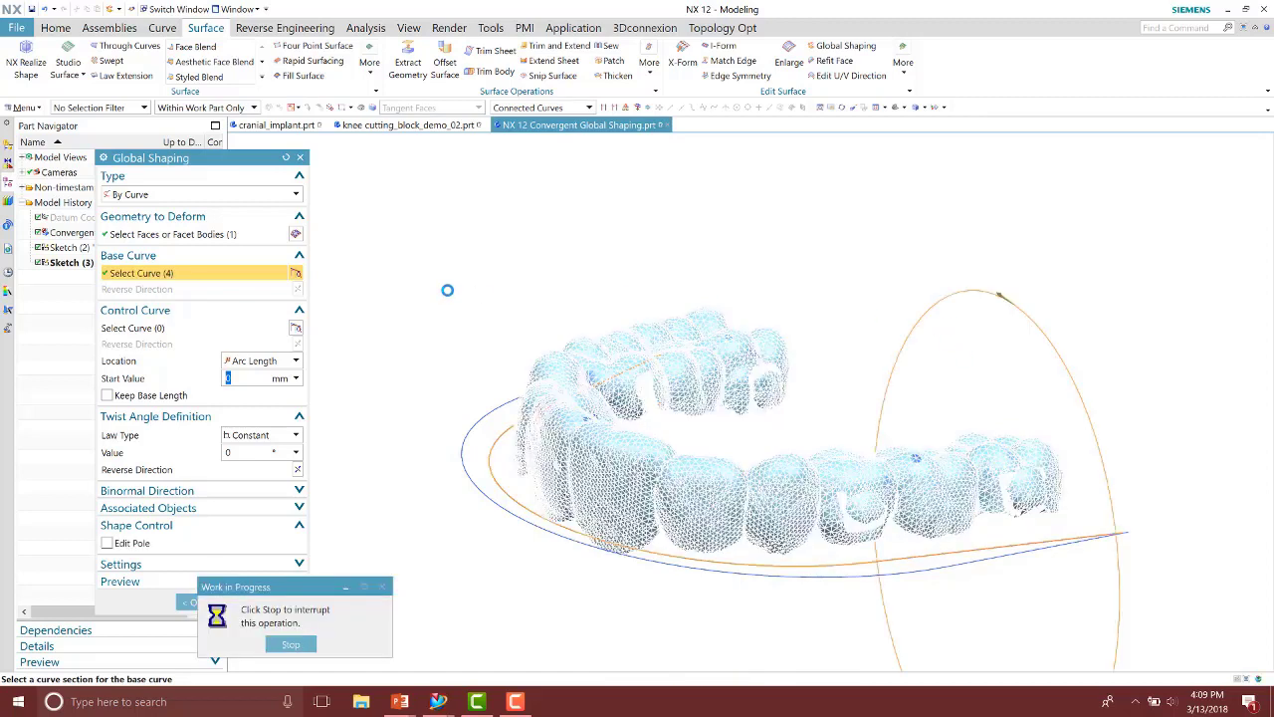
left_click(149, 328)
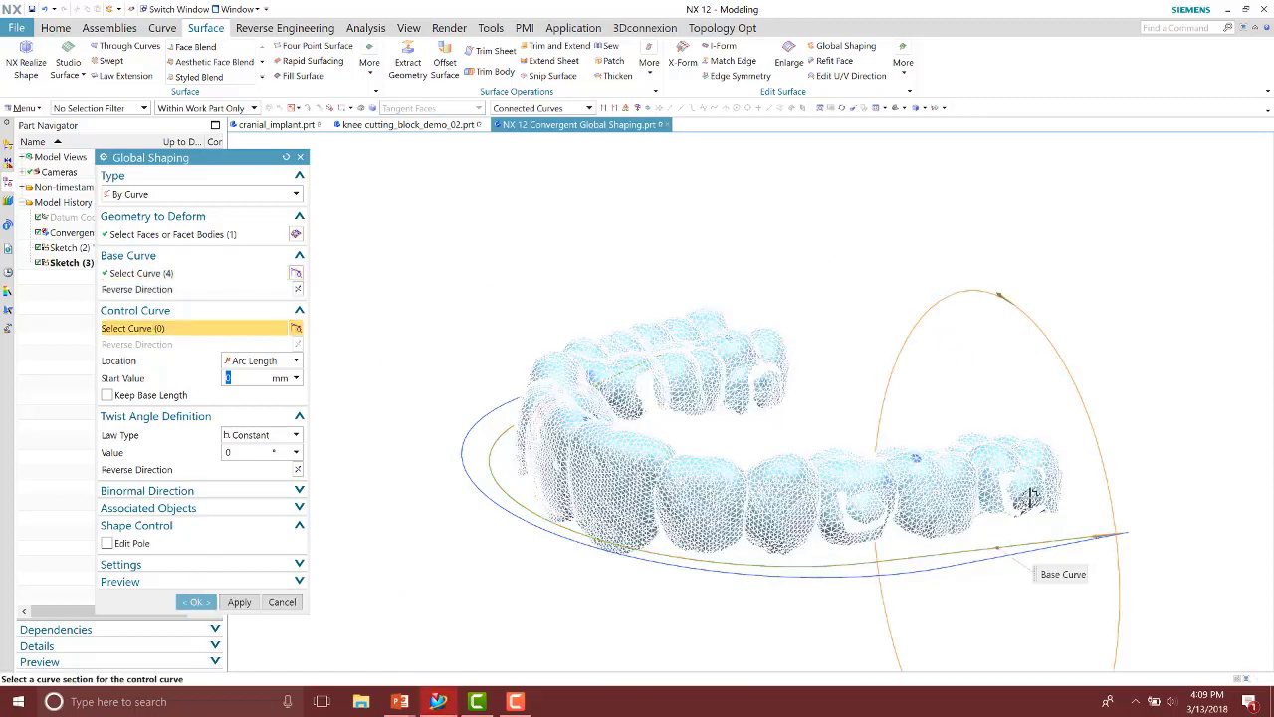
left_click(954, 564)
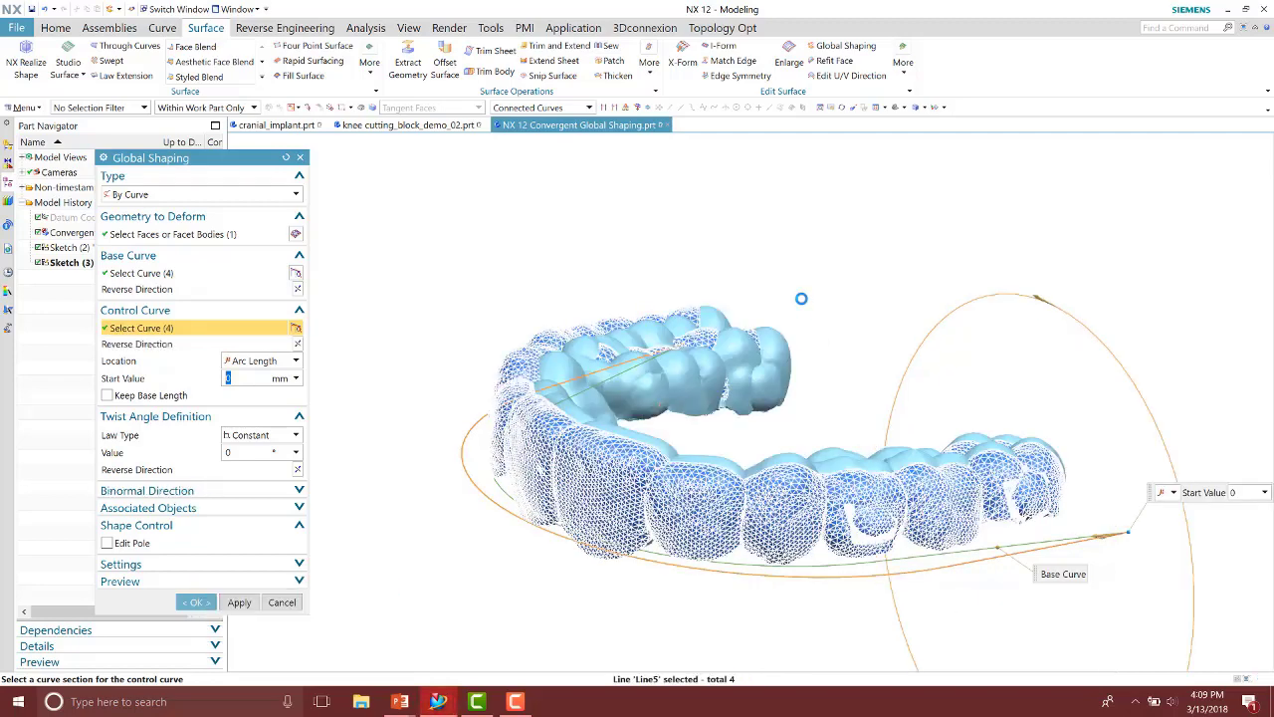
left_click(196, 602)
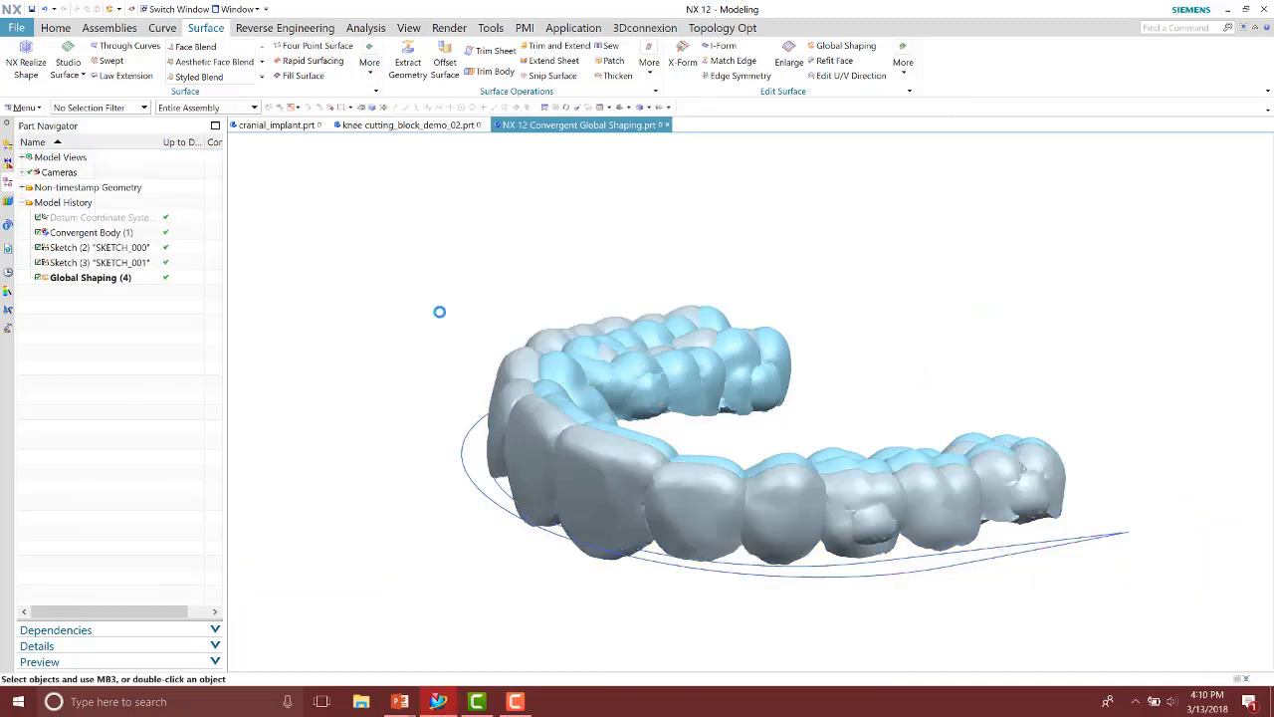
- Hide Convergent Body (1), leaving only the Global Shaping (4) dental arch visible
left_click(677, 378)
right_click(679, 380)
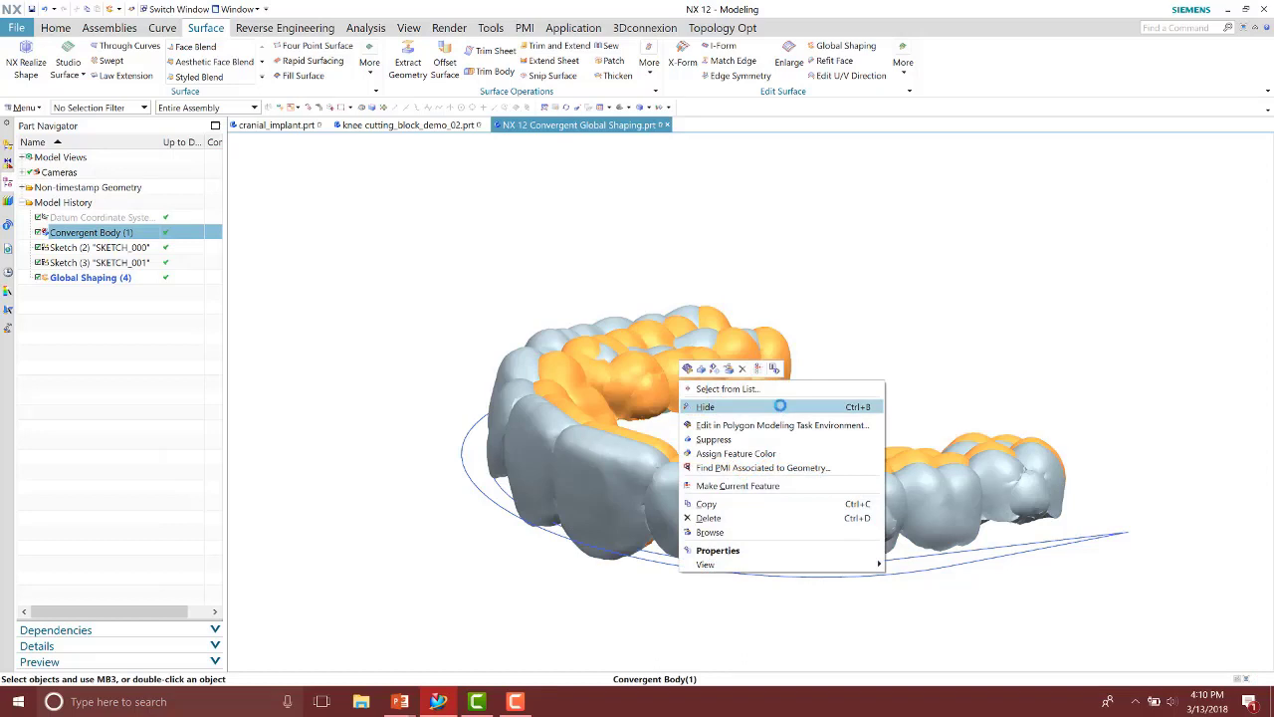
left_click(737, 407)
scroll(913, 259, "down", 2)
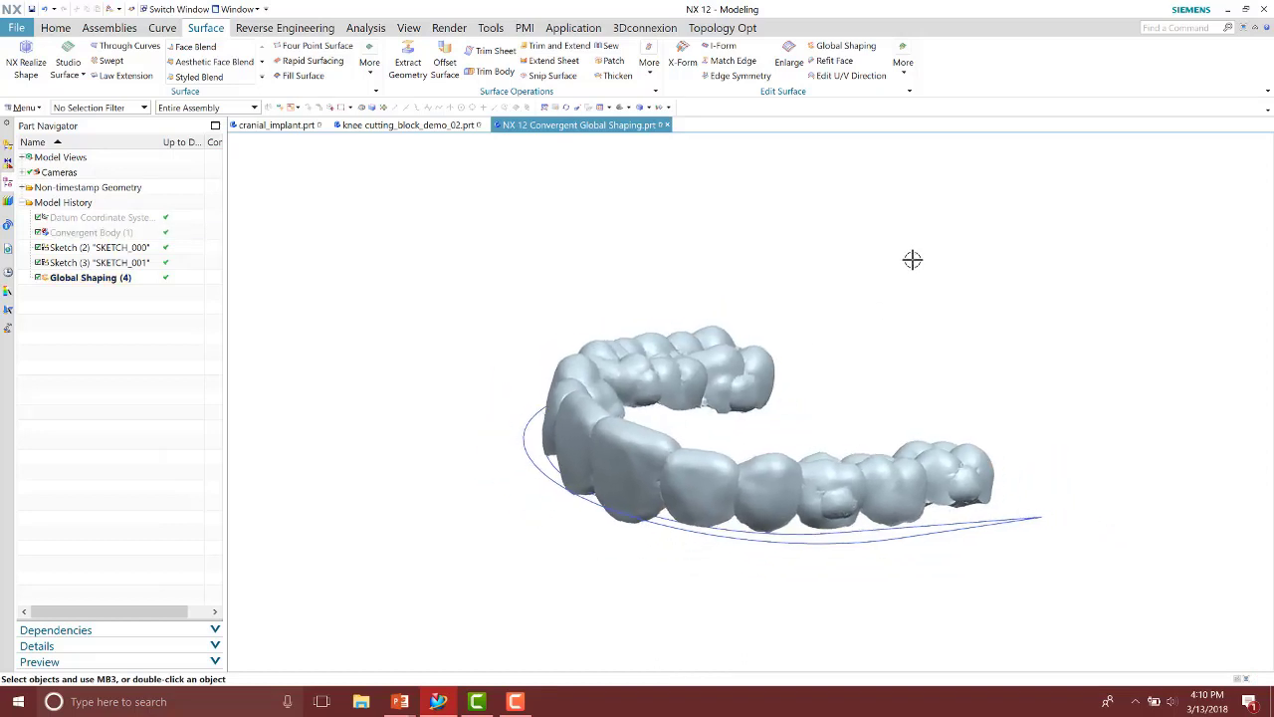